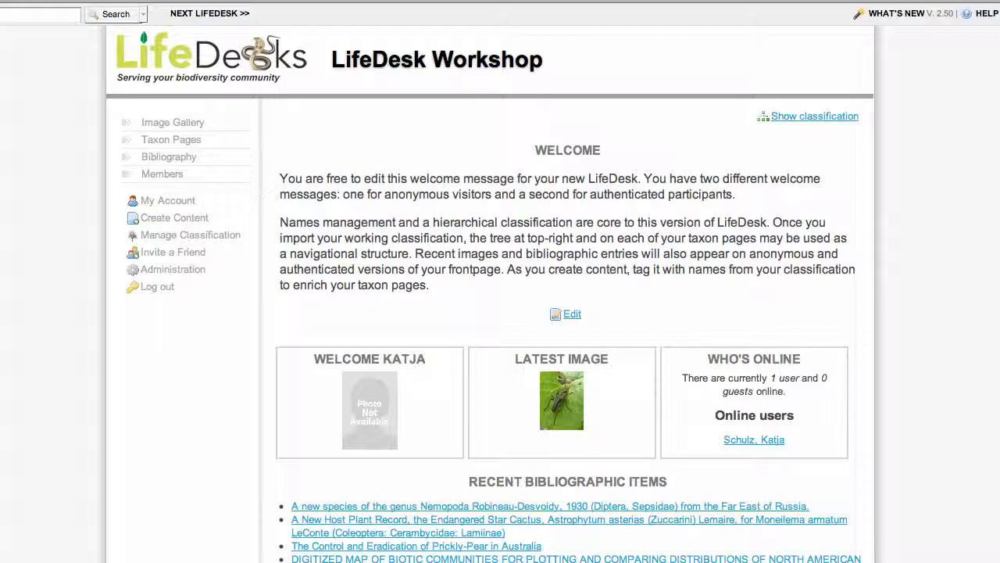
- Find Gibbifer californicus (Lacordaire, 1842) through the classification search and open its taxon page
click(841, 118)
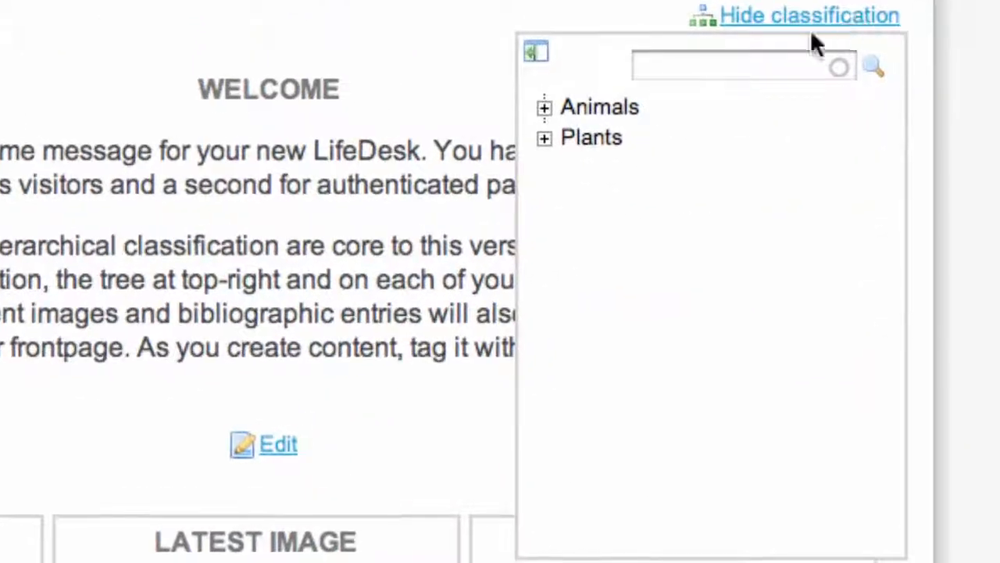
click(763, 86)
text(Gibbifer)
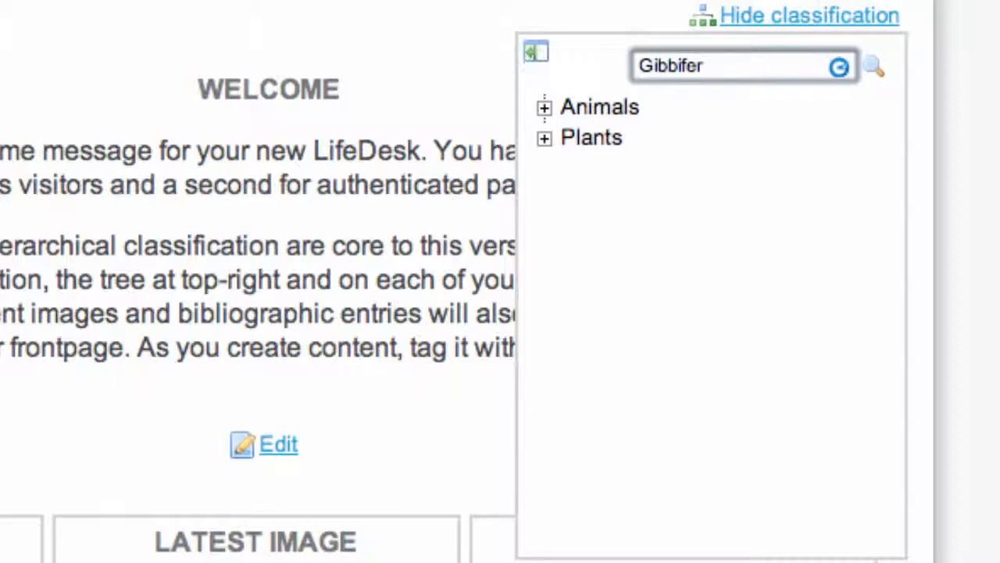
click(744, 132)
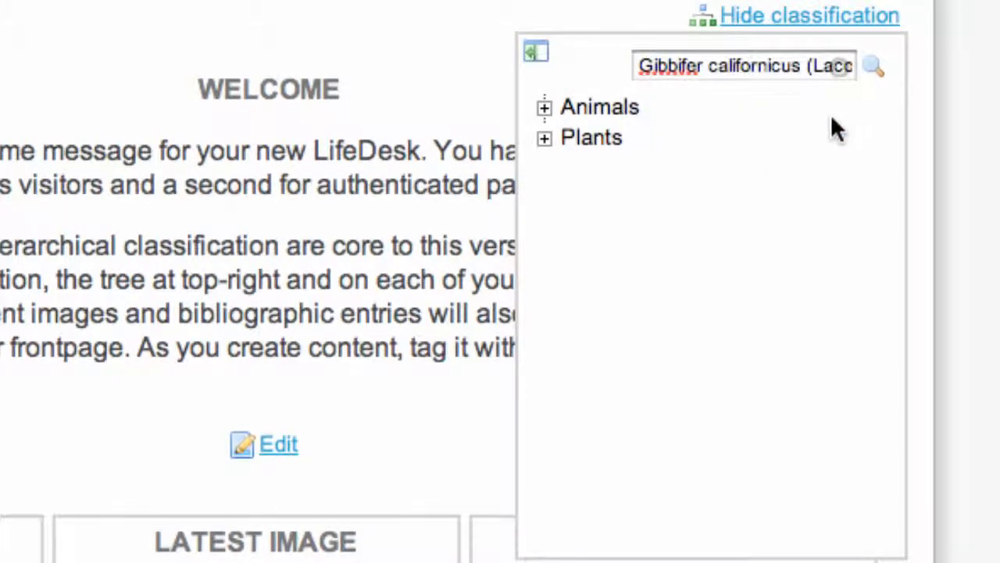
click(875, 73)
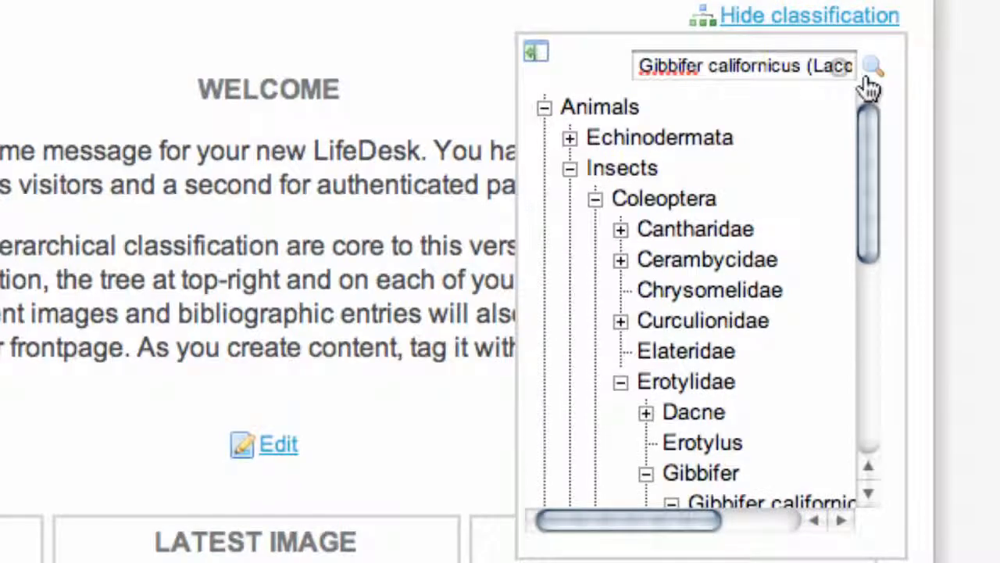
scroll(870, 88, down, 3)
click(769, 376)
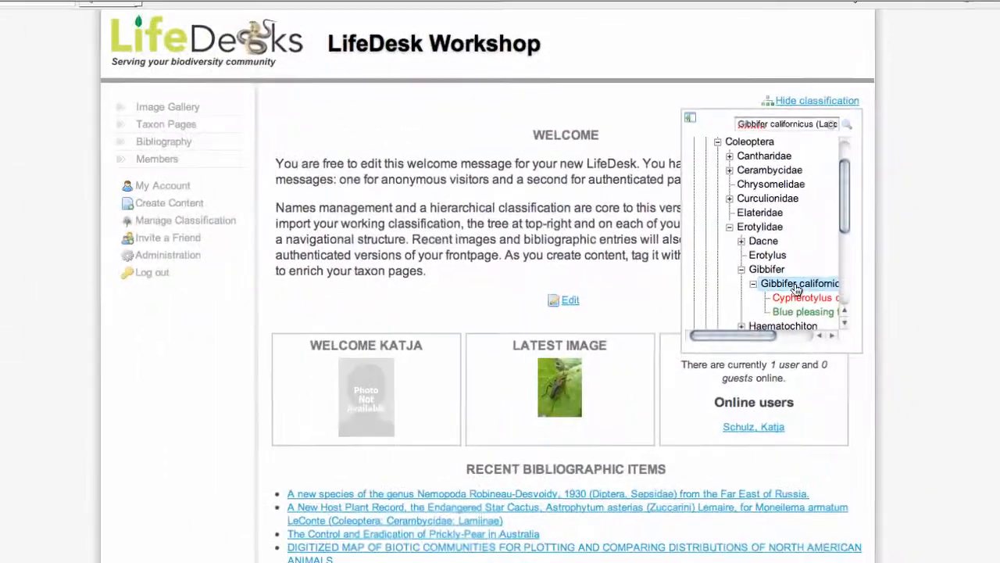
click(795, 287)
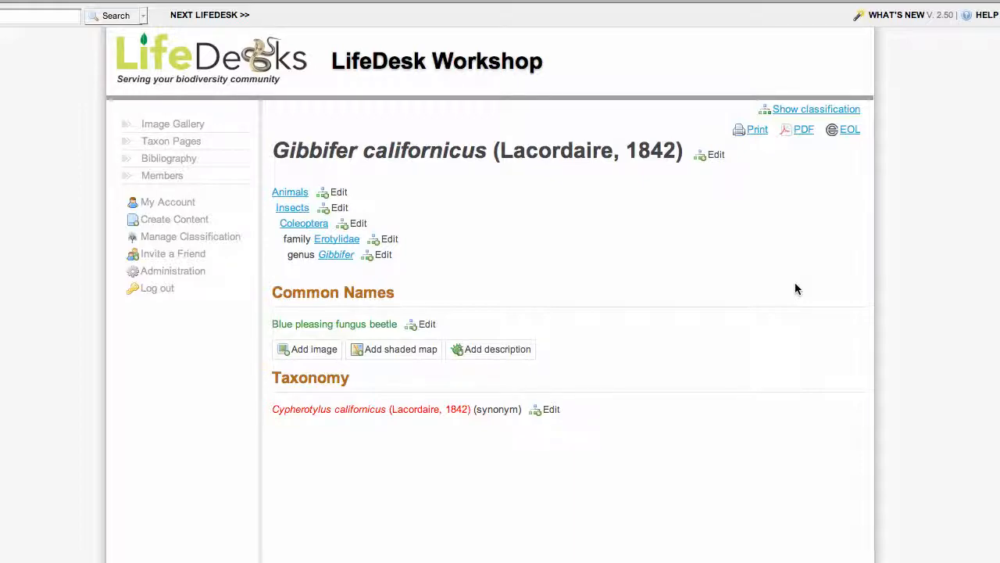
- Start a new description for the taxon and reselect Gibbifer californicus (Lacordaire, 1842) as its classification name
click(521, 351)
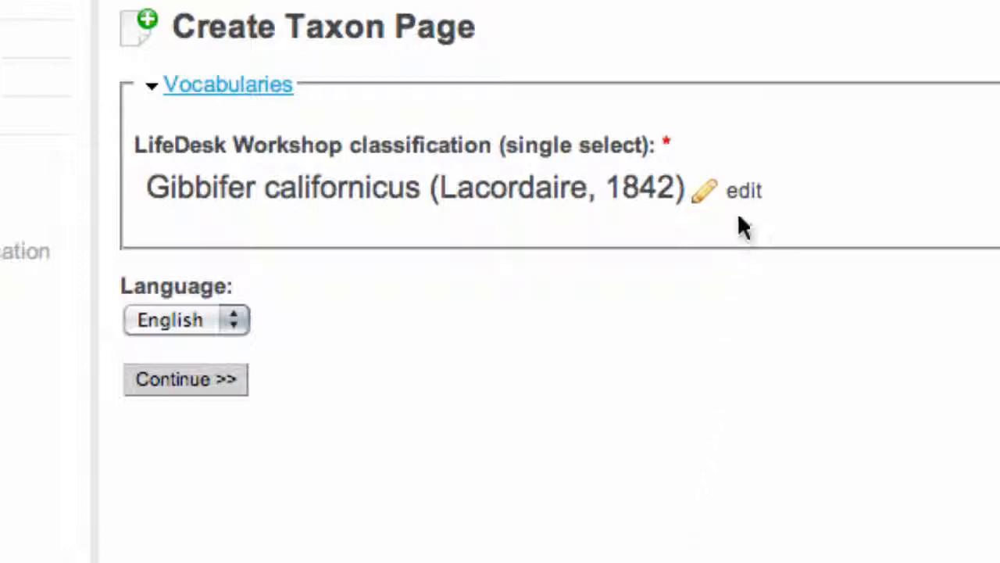
click(744, 192)
click(438, 188)
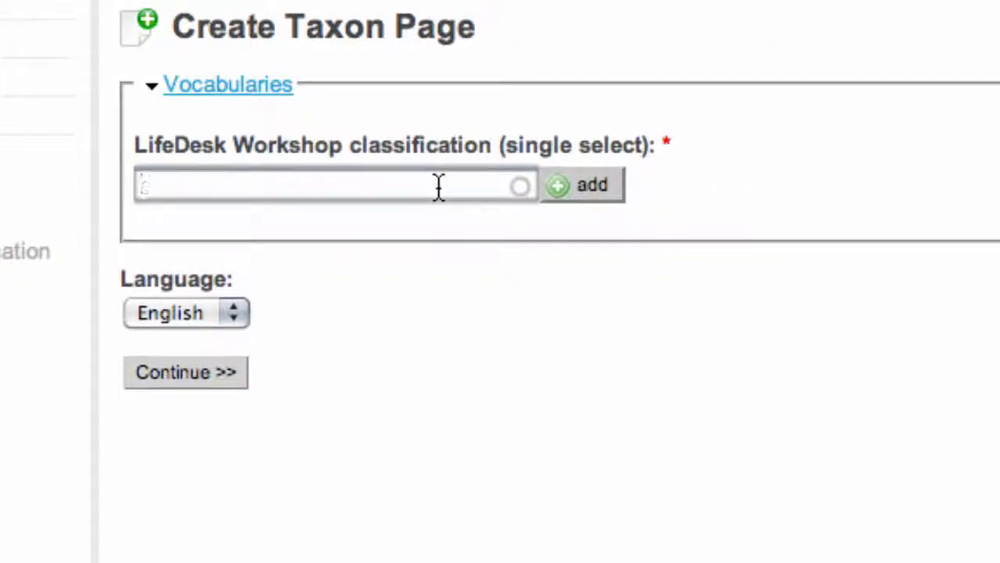
text(gibbi)
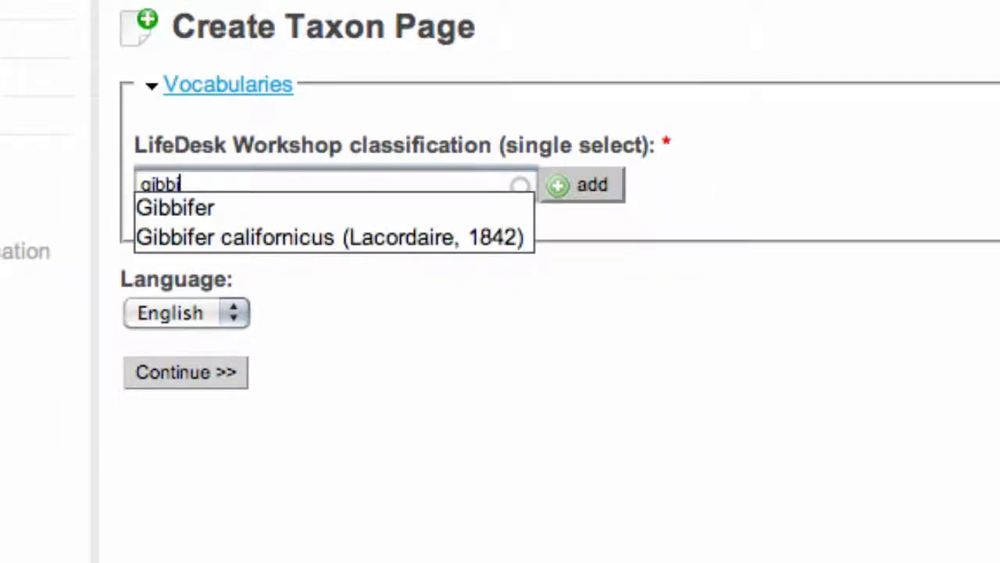
click(421, 238)
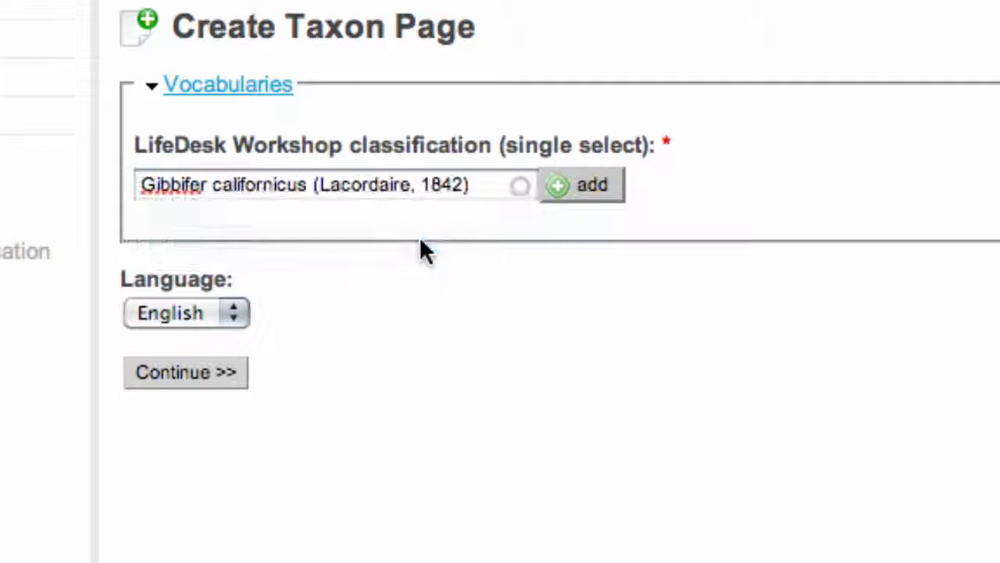
click(571, 194)
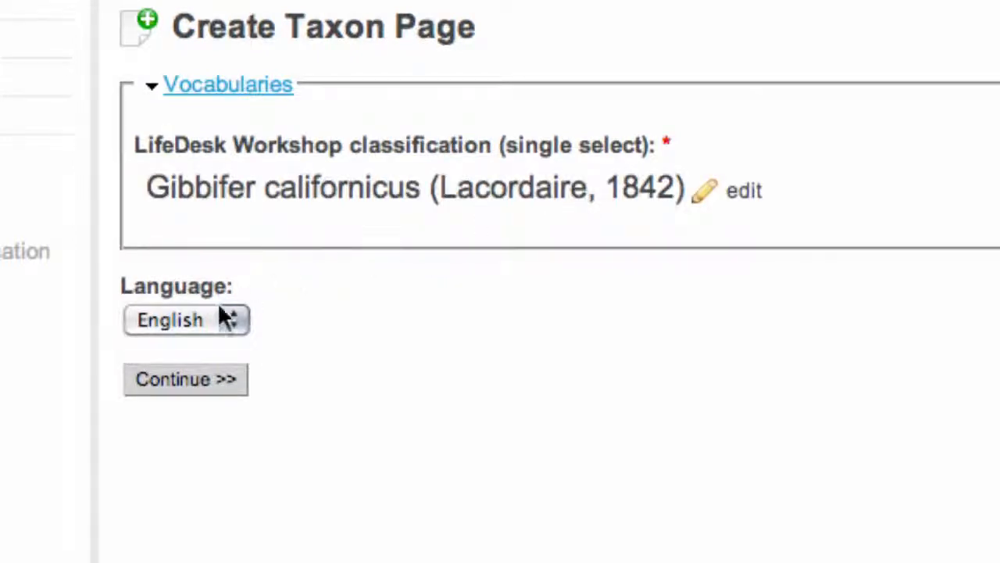
- Check the language choices for the description and look at the site's Administration page before returning to the form
click(232, 320)
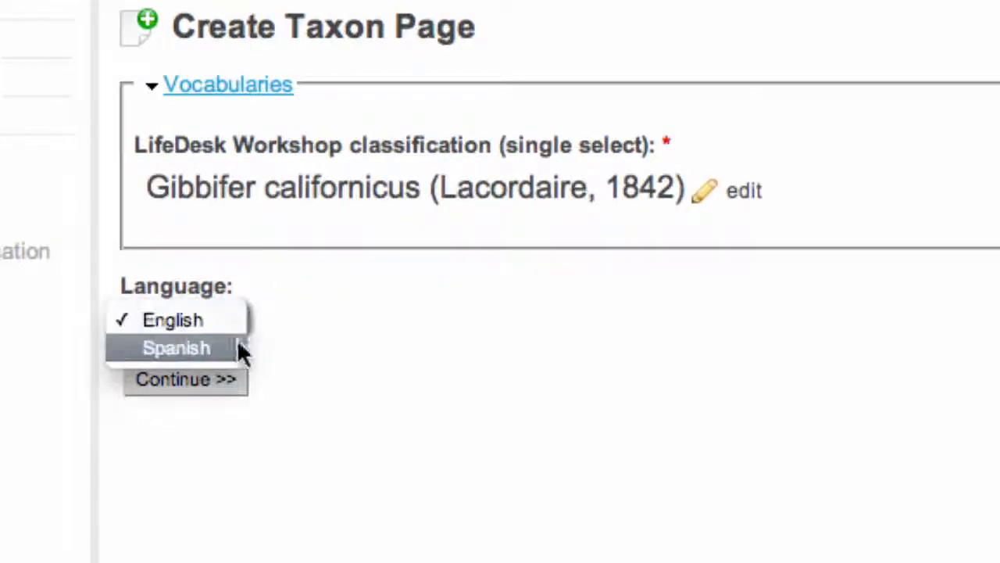
click(306, 337)
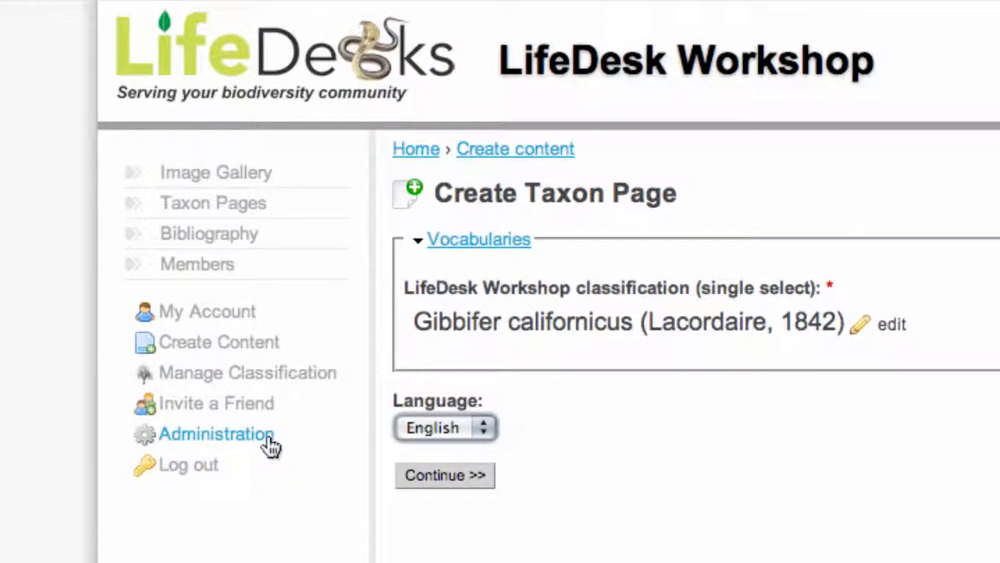
super+click(268, 439)
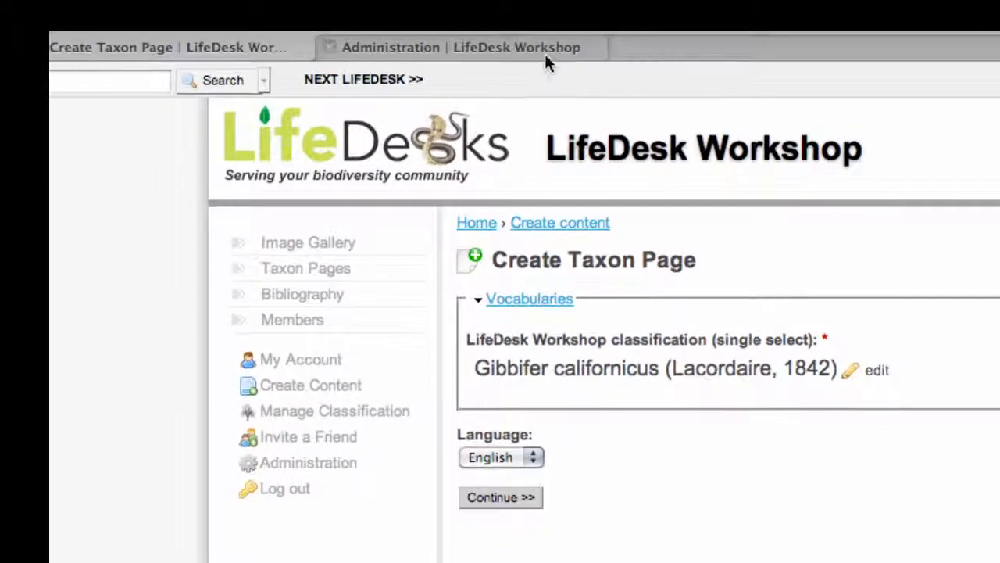
click(545, 49)
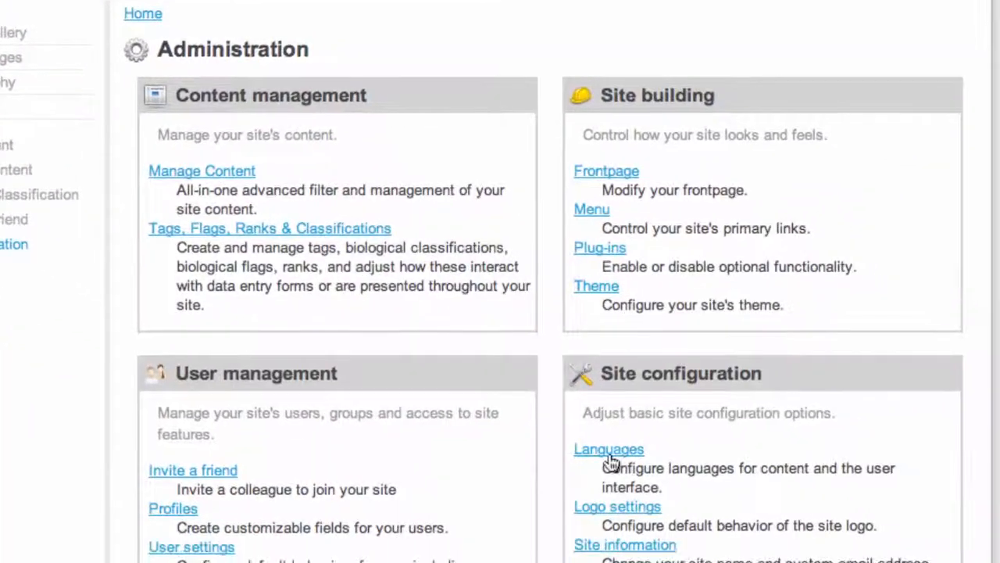
click(608, 449)
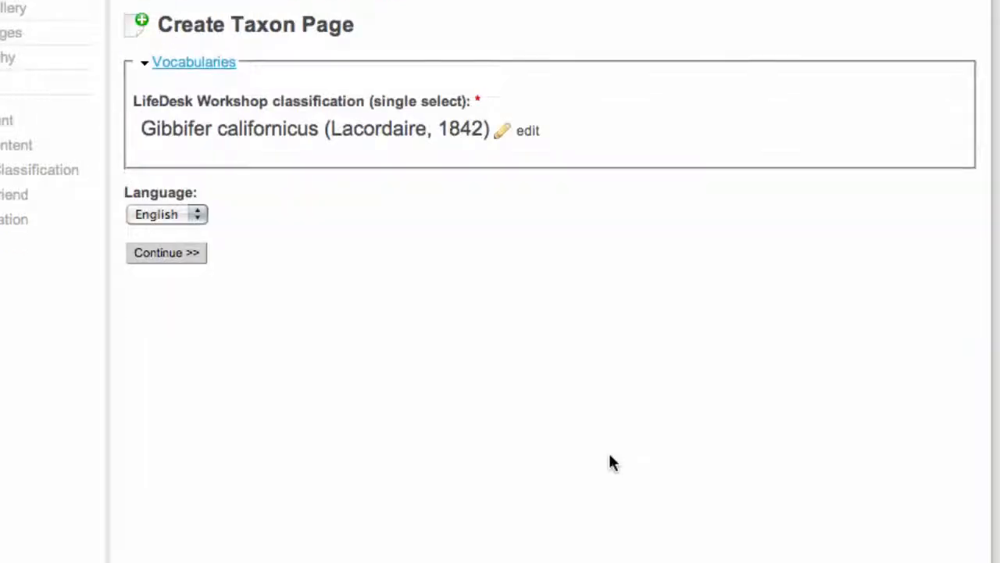
- Continue with English as the language and expand the Description section of the Overview chapter
click(170, 256)
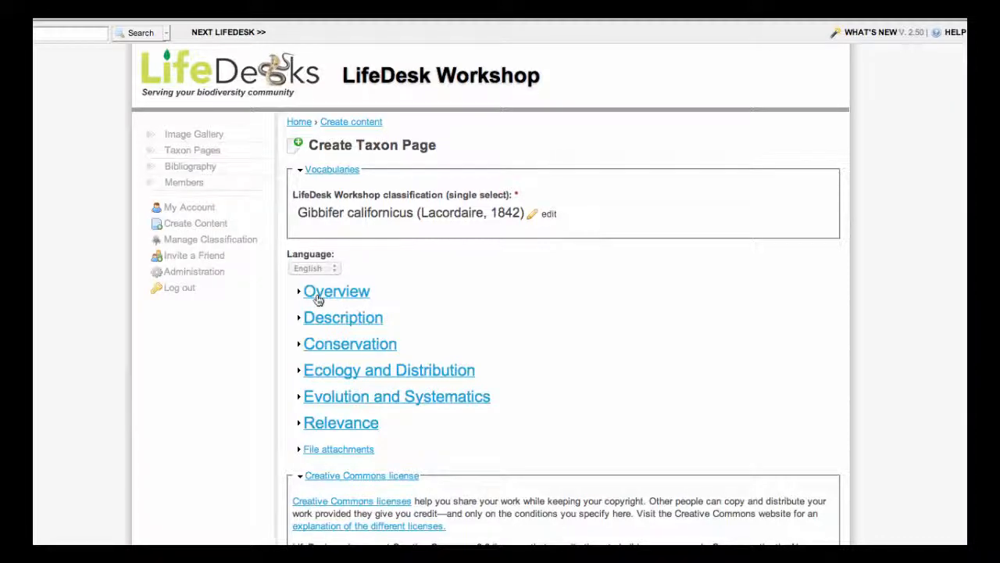
click(319, 300)
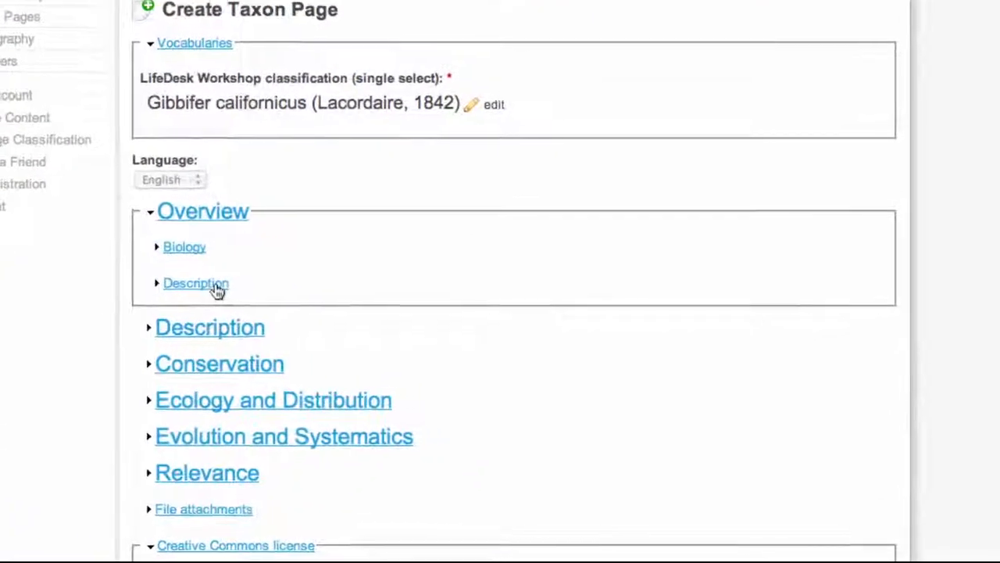
click(262, 302)
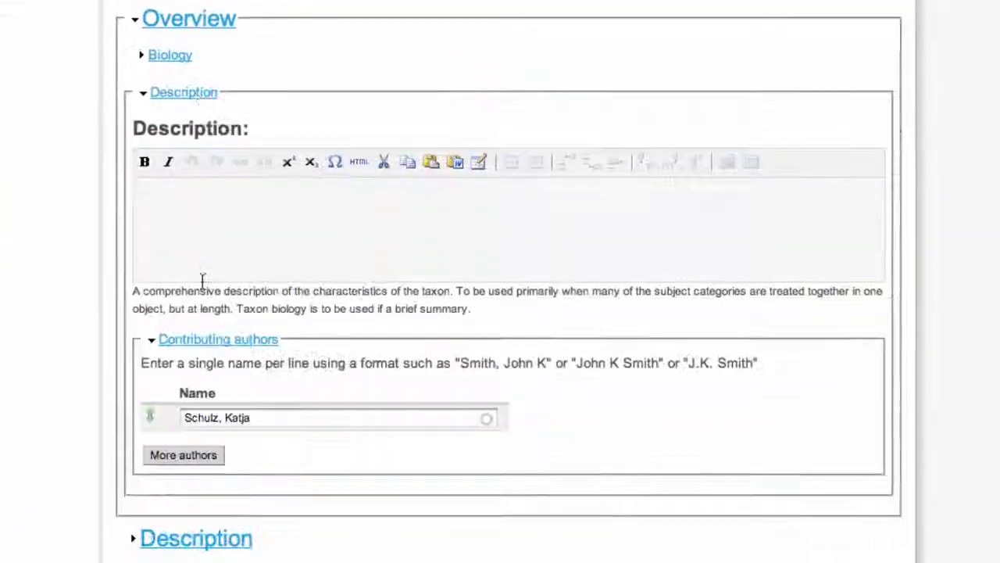
- Paste "Gibbifer californicus is a grey to bright blue beetle." as the description and italicize the species name
click(204, 235)
text(Gibbifer californicus is a grey to bright blue beetle.)
drag(278, 207, 132, 204)
click(168, 162)
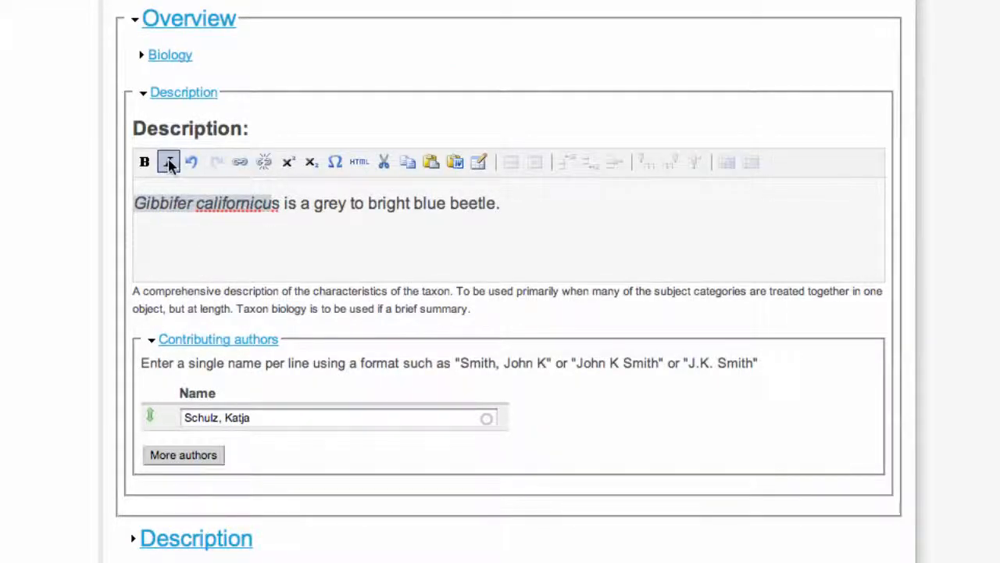
- Replace the prefilled contributing author of the description with another author's full name
click(270, 419)
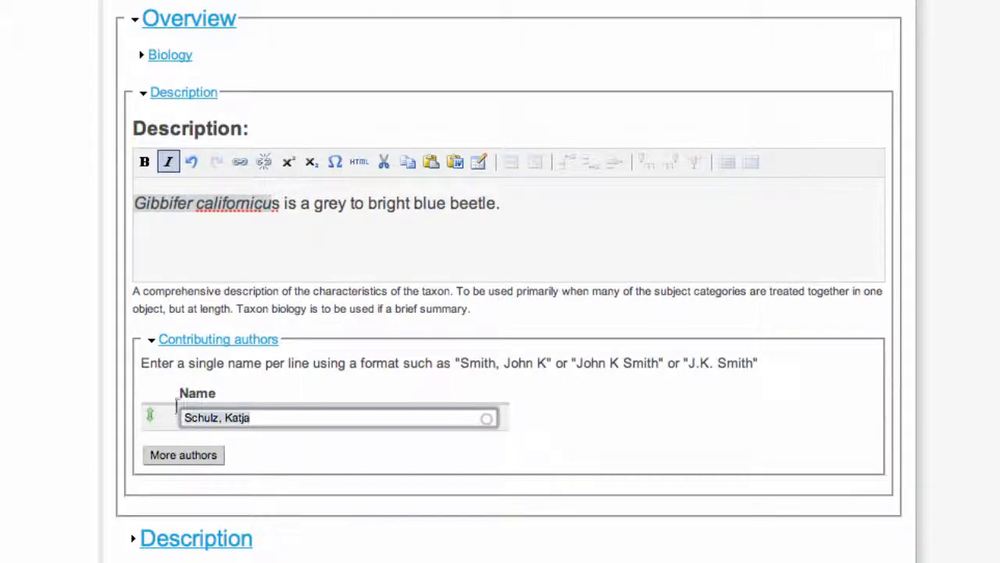
key(ctrl+a)
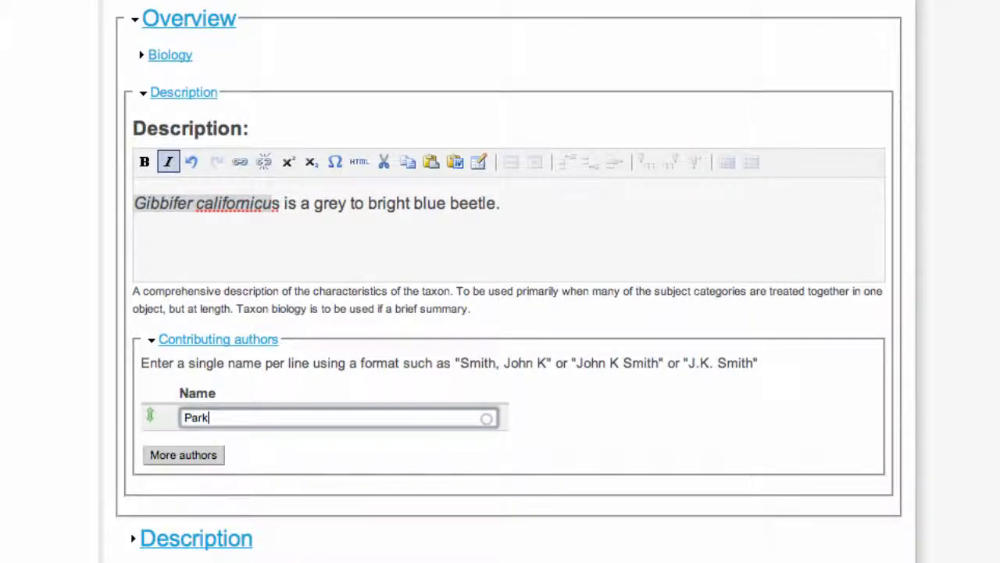
- Add a second contributing author to the description, choosing the first suggested member's name
click(159, 461)
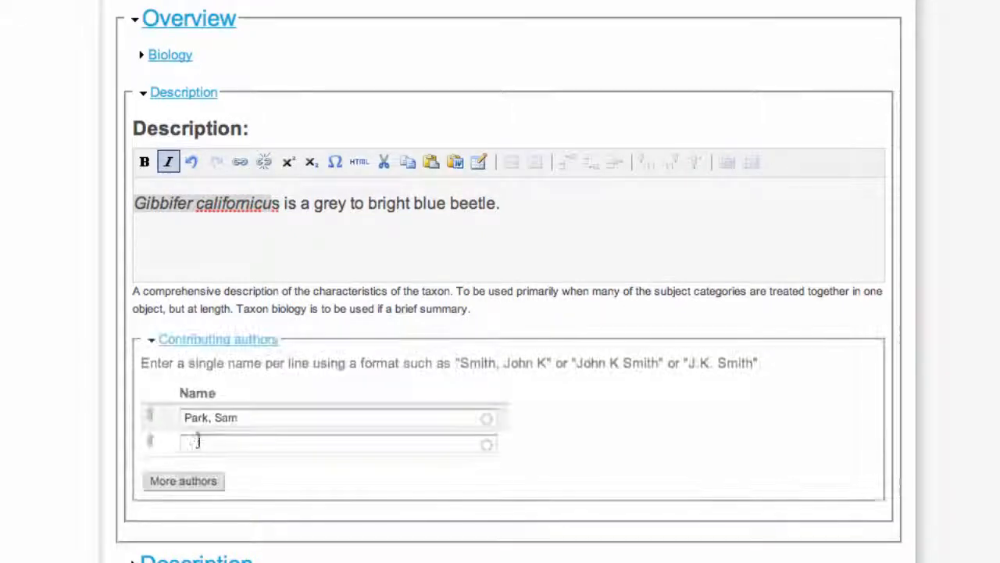
click(197, 442)
text(Tes)
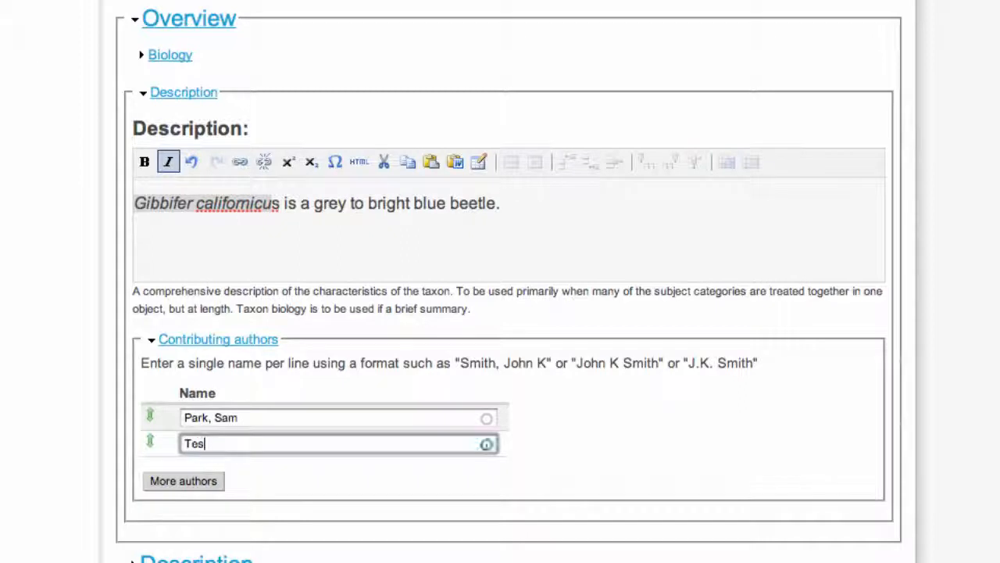
text(t)
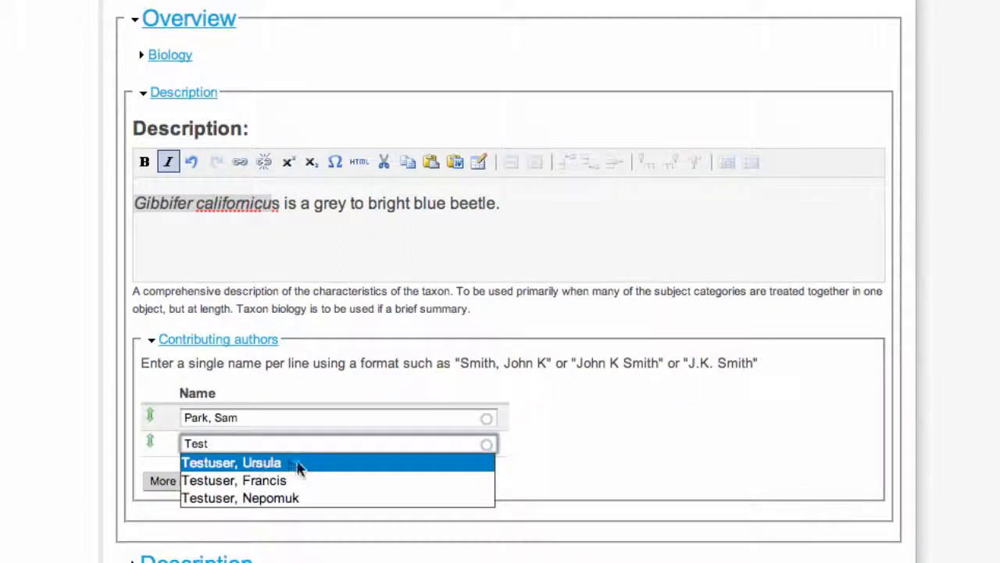
click(323, 467)
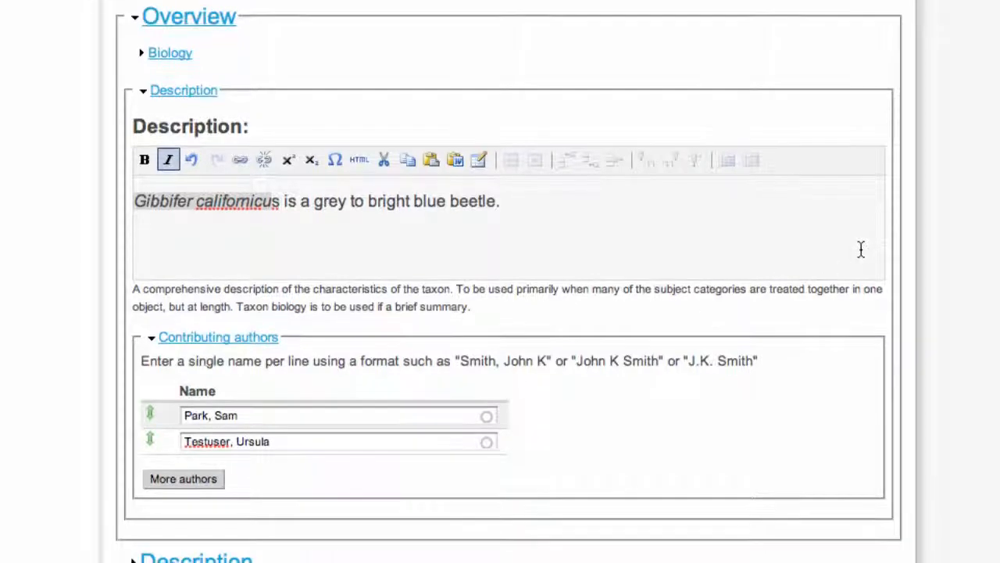
- Set the Creative Commons license to Attribution Non-commercial Share Alike and save the taxon page unpublished
scroll(859, 250, down, 5)
scroll(862, 253, down, 4)
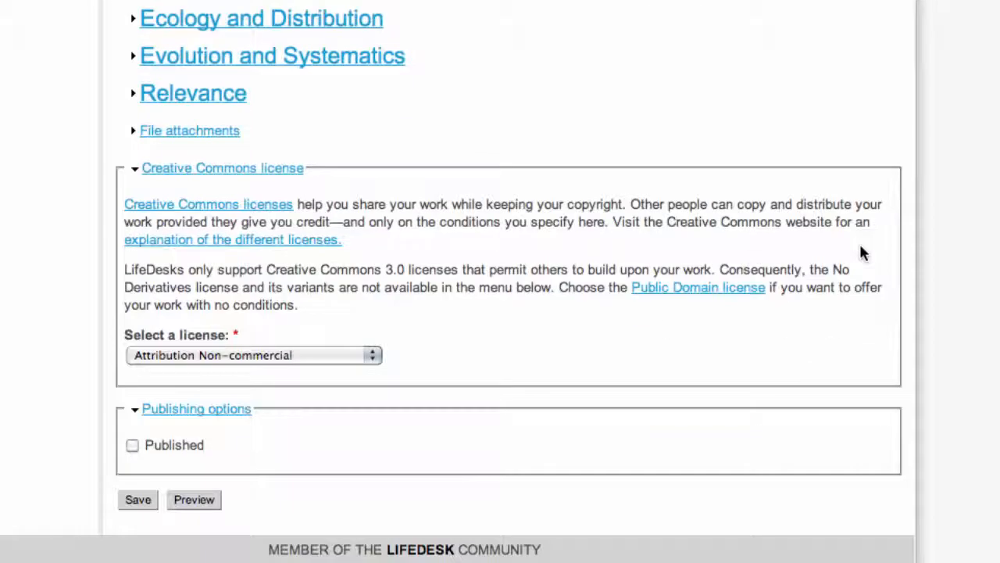
click(374, 356)
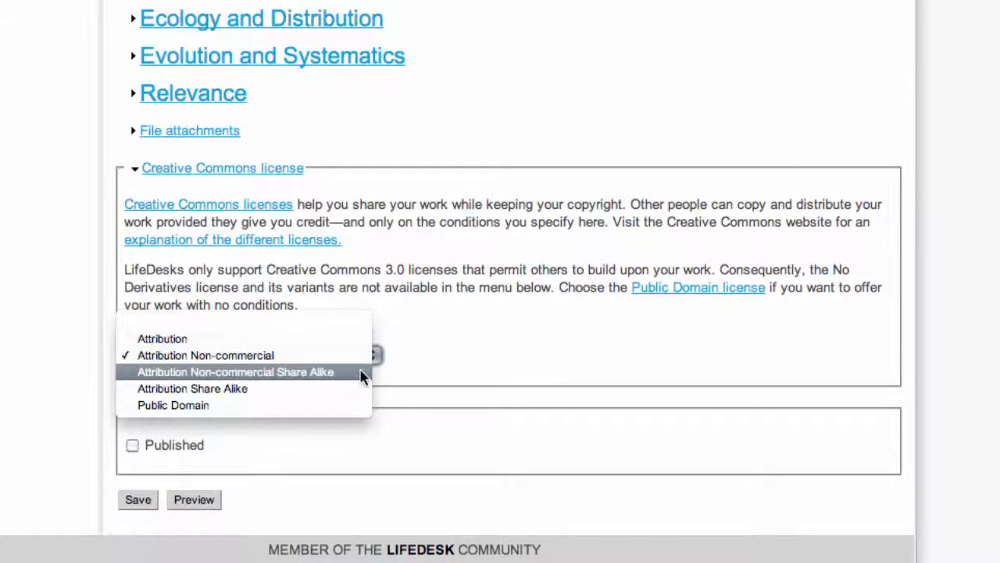
click(361, 373)
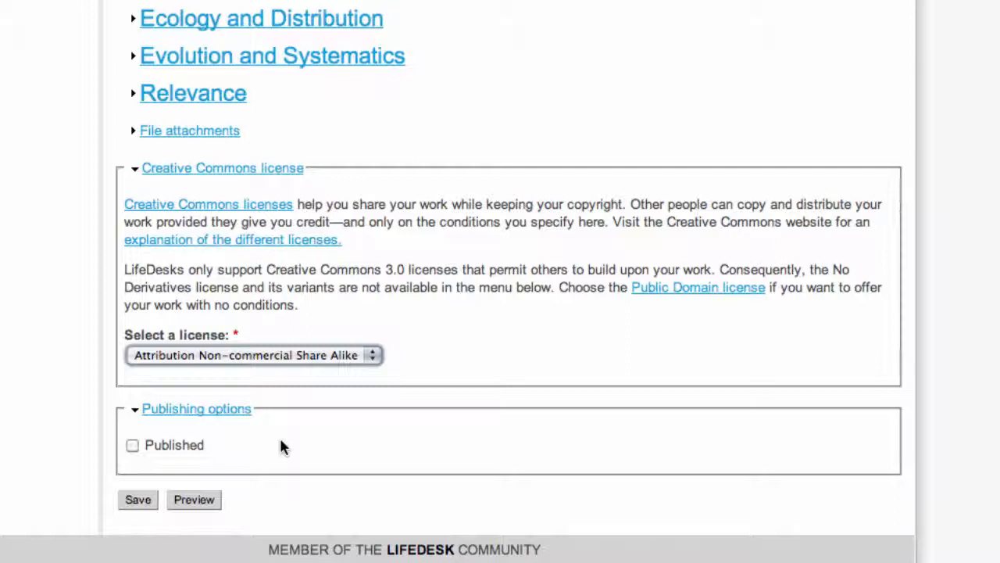
click(141, 502)
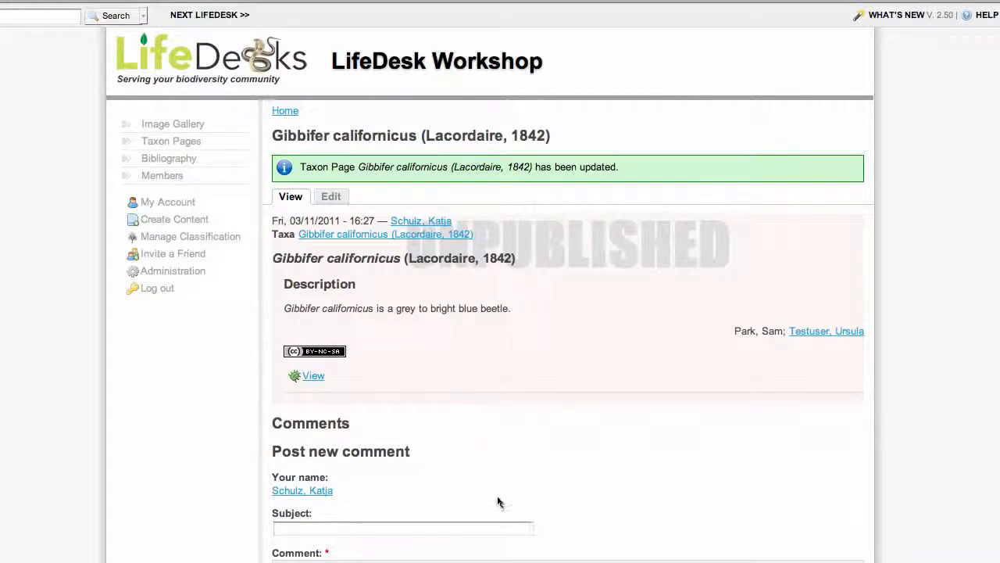
- Edit the saved taxon page to mark it as Published, save it, and view the full taxon page
click(330, 200)
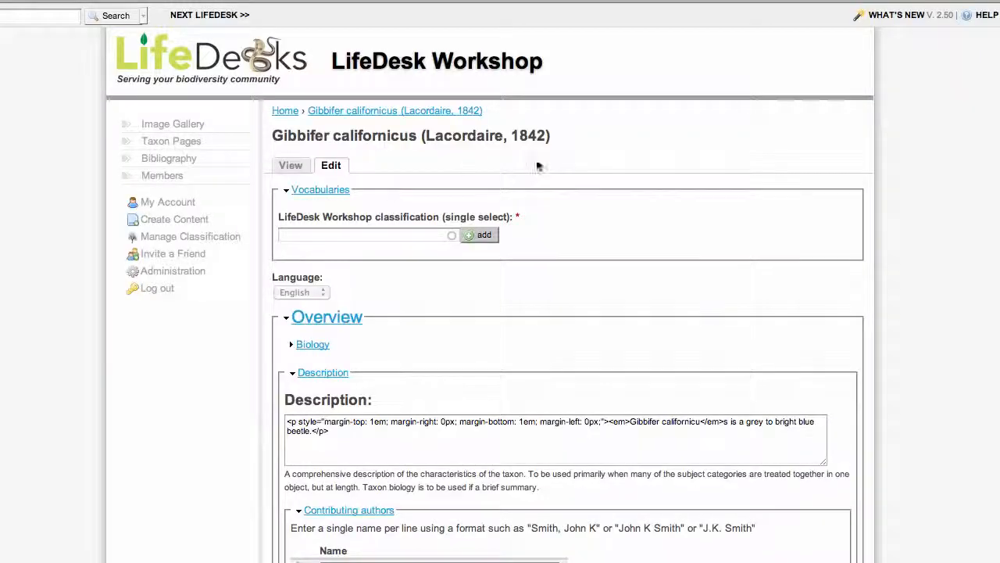
scroll(732, 158, down, 10)
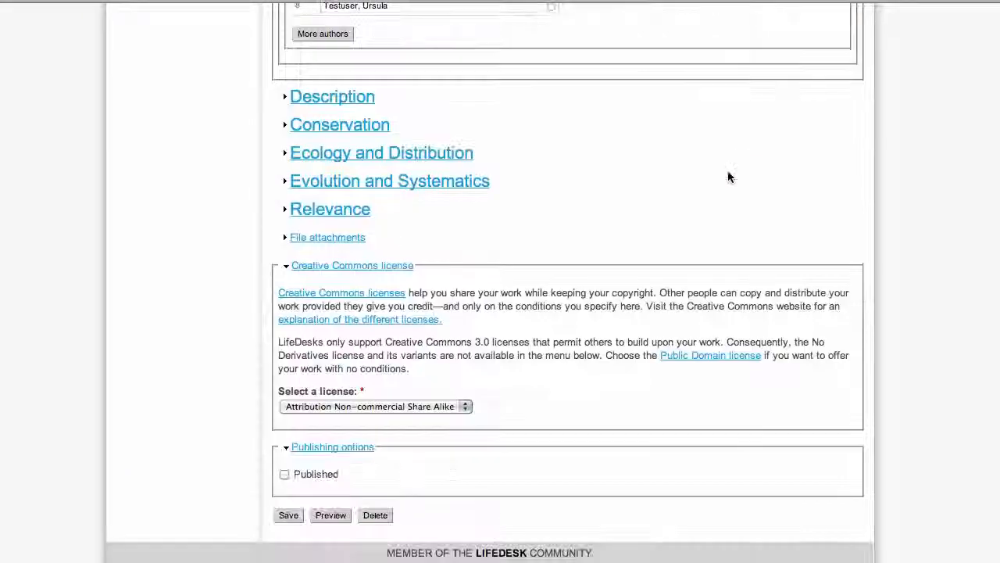
click(283, 473)
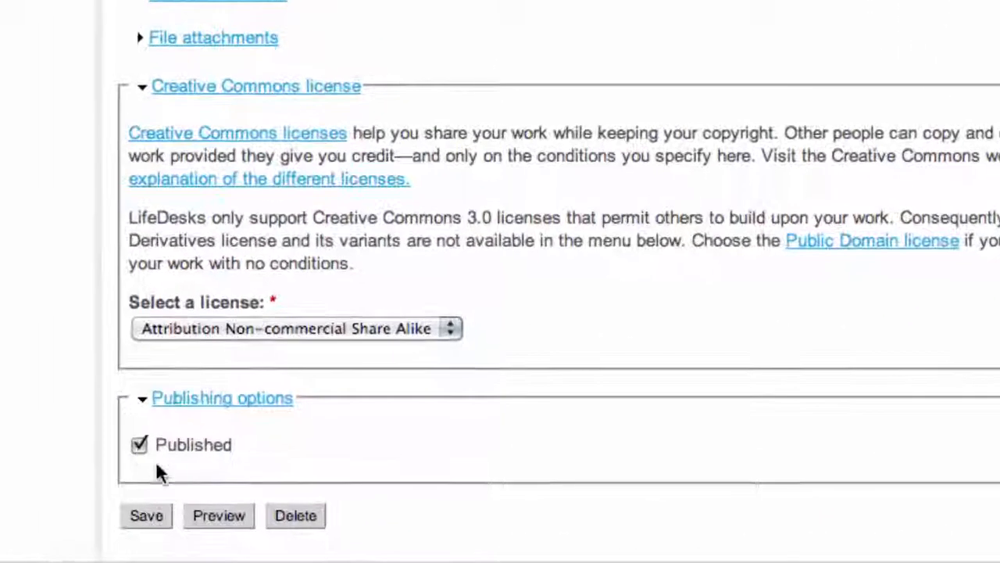
click(147, 516)
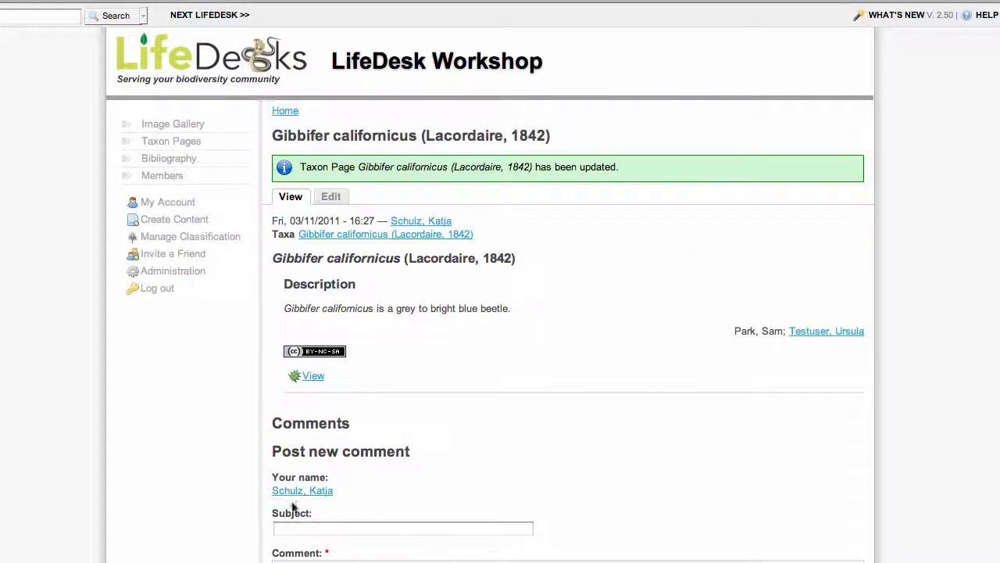
click(313, 377)
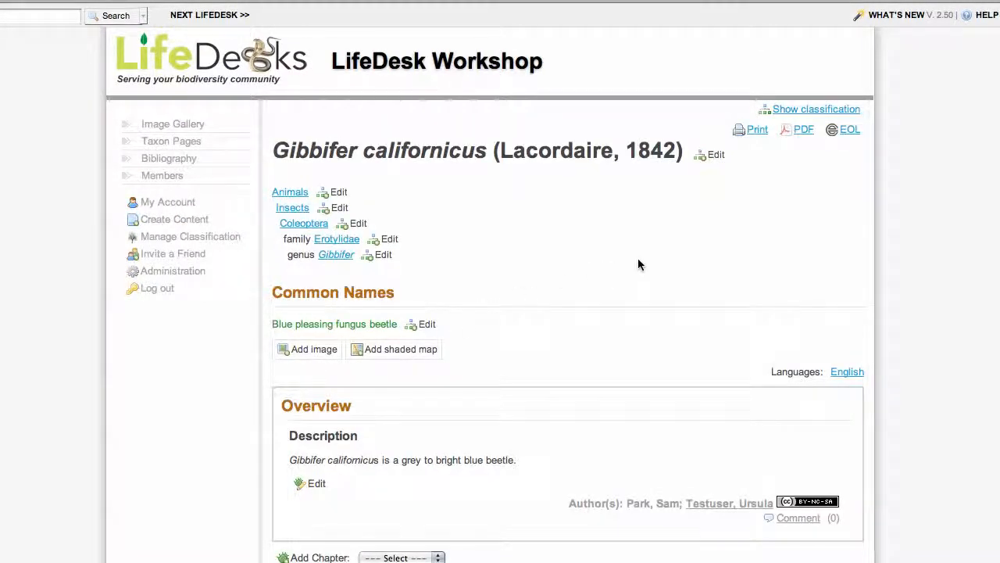
- Open the Gibbifer californicus description for editing, then review its contributing authors and the chapters available under Ecology and Distribution
scroll(638, 265, down, 3)
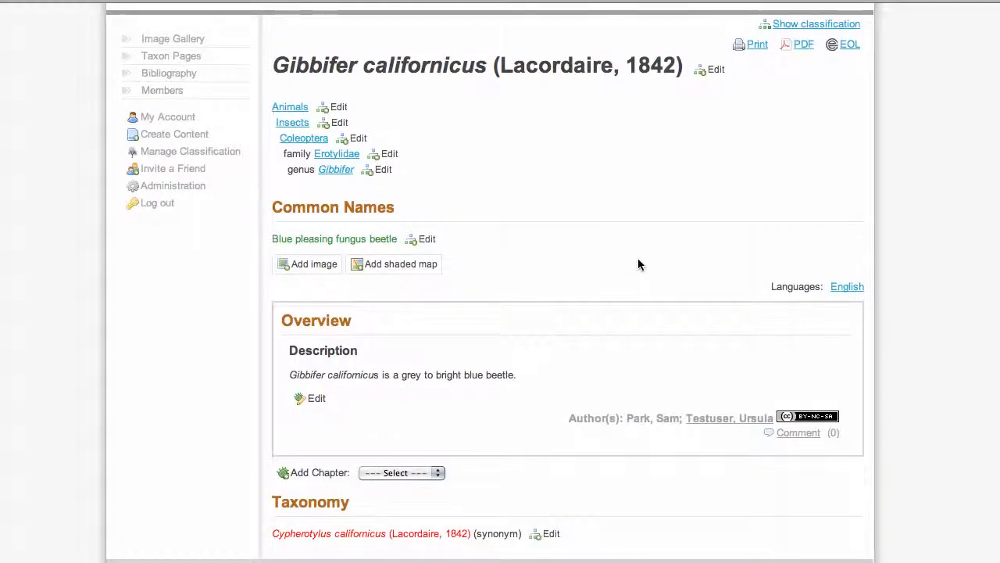
click(316, 403)
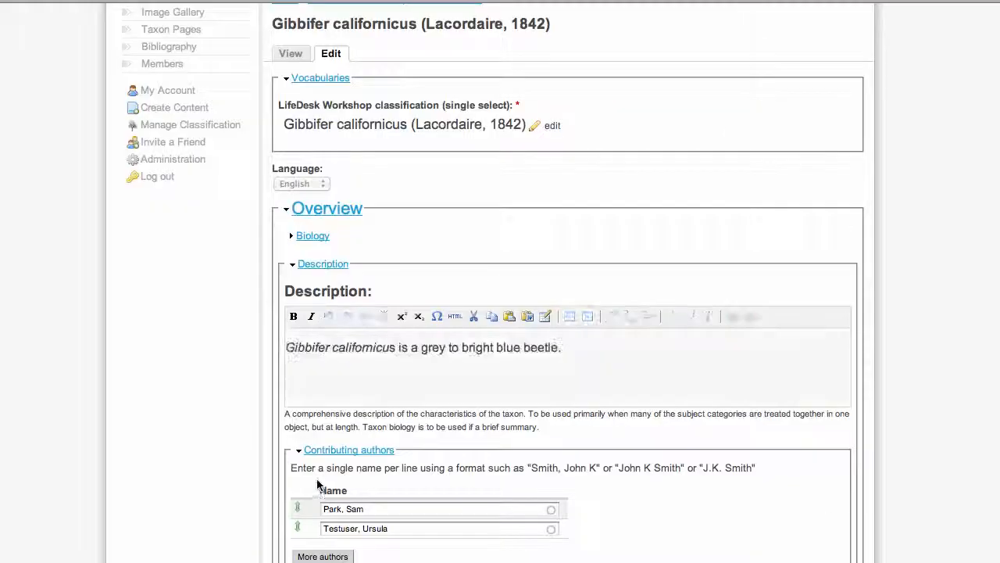
scroll(316, 480, down, 4)
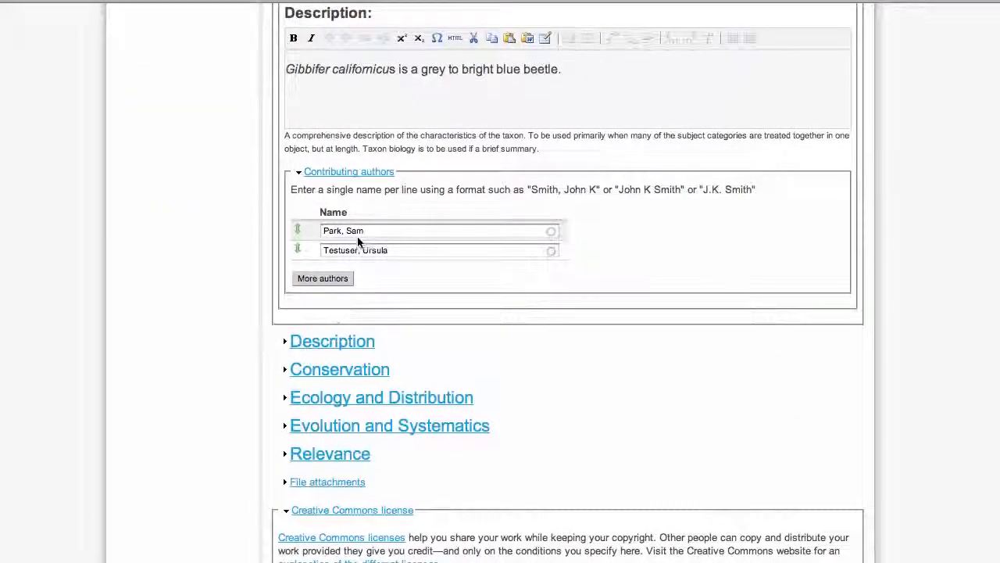
scroll(358, 243, up, 1)
scroll(358, 242, up, 1)
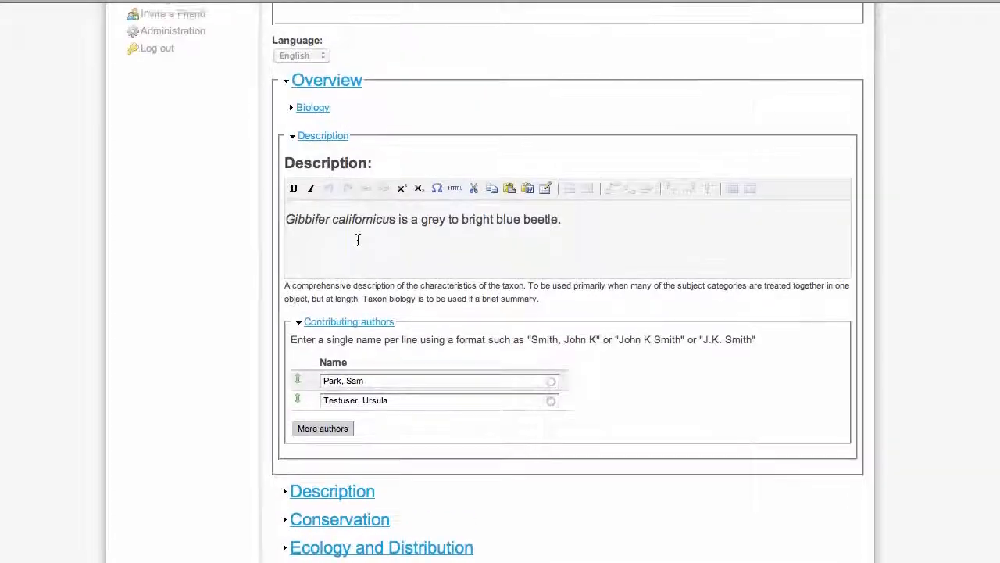
click(319, 85)
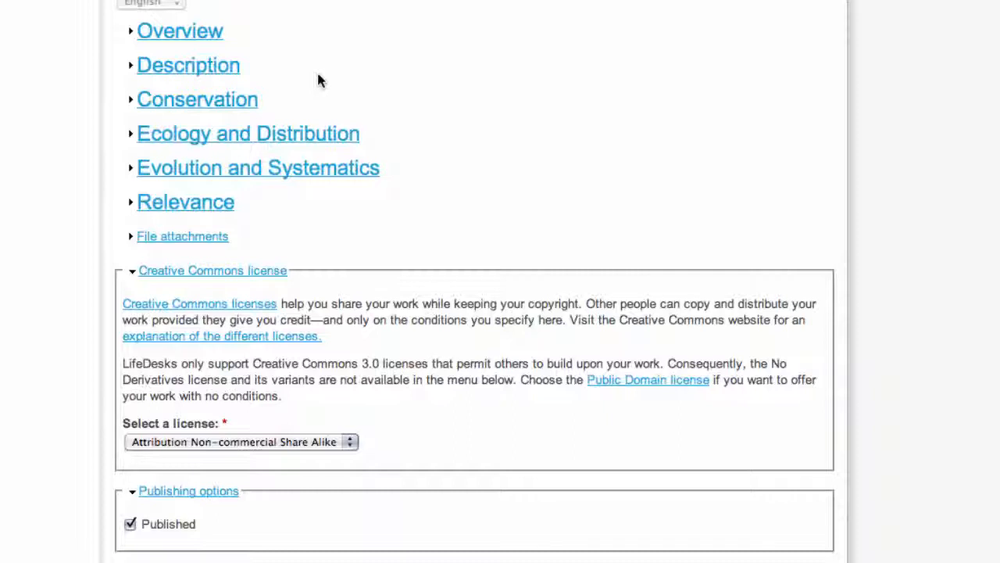
click(313, 135)
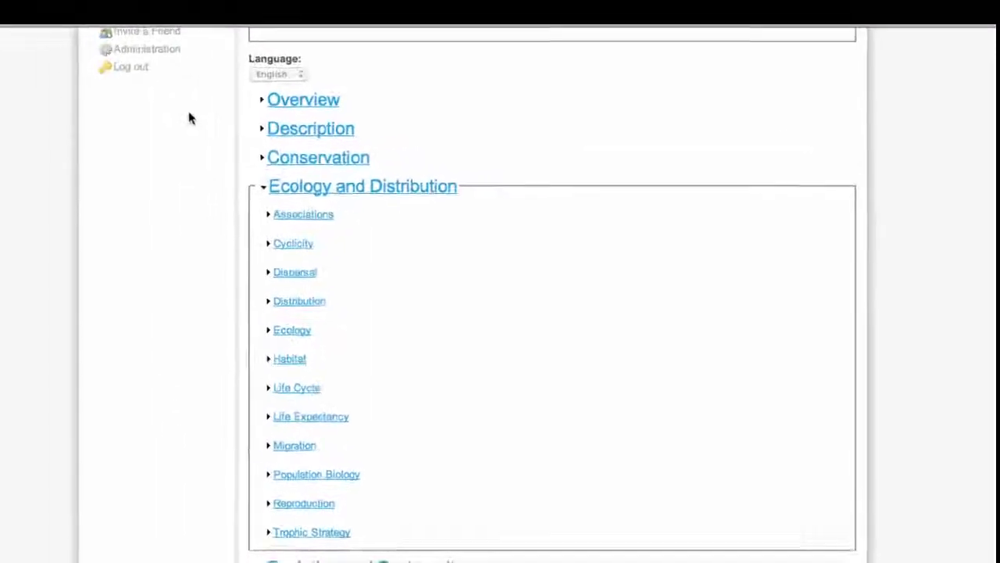
- Open the Chapter Configuration page for taxon pages in the site administration
click(193, 68)
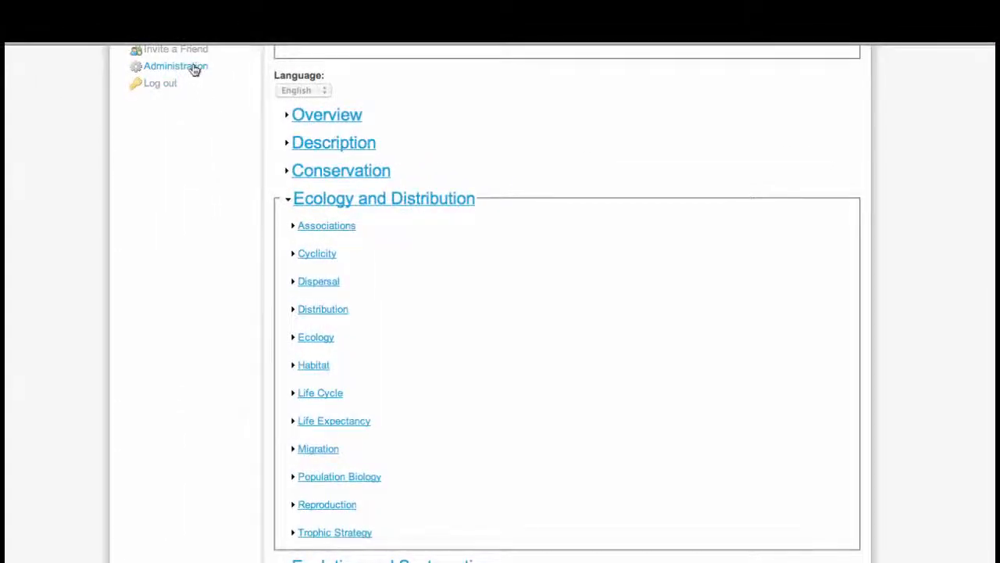
scroll(984, 289, down, 10)
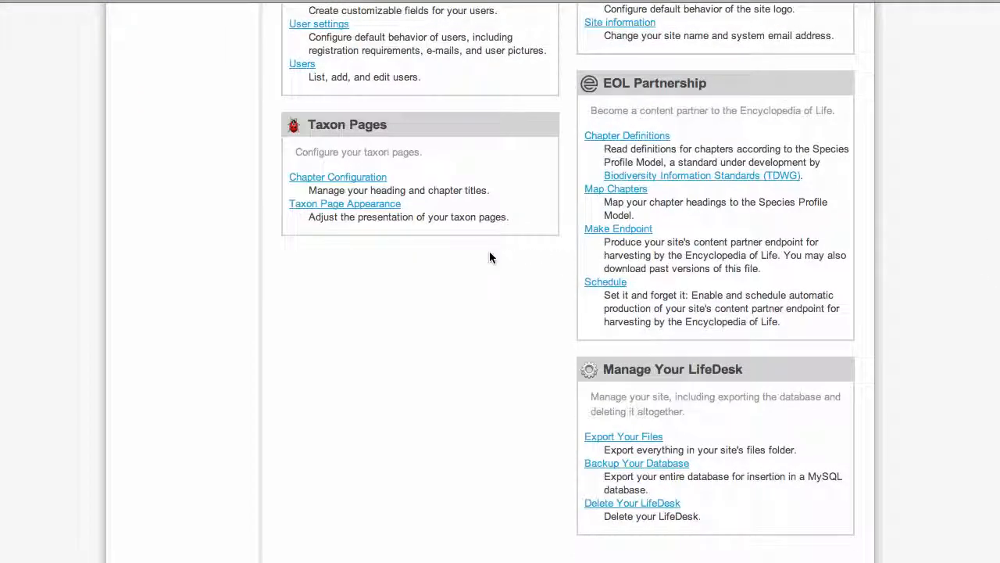
click(368, 185)
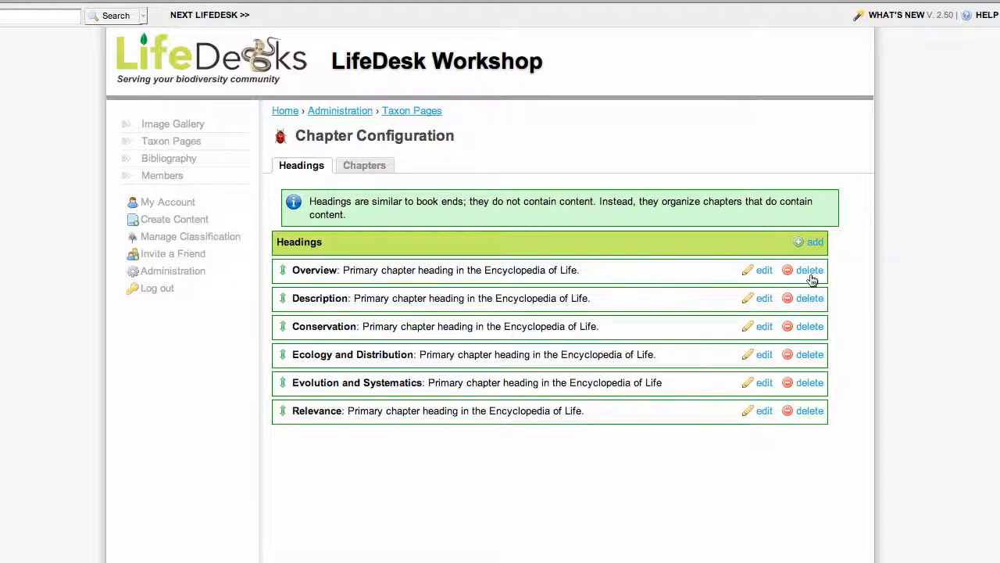
- Start a new taxon page heading with the English title "Molecular Biology and Genetics"
click(815, 243)
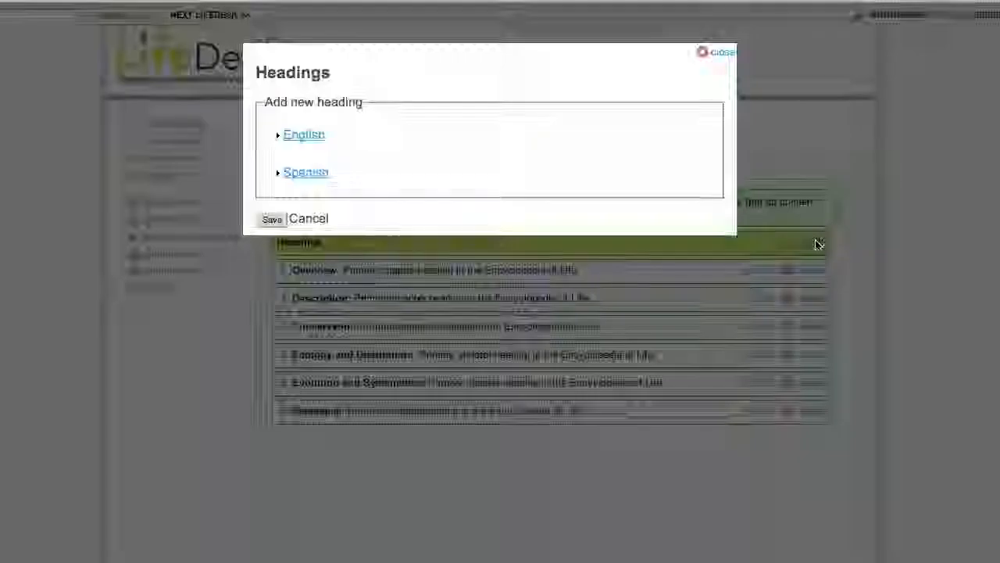
click(308, 137)
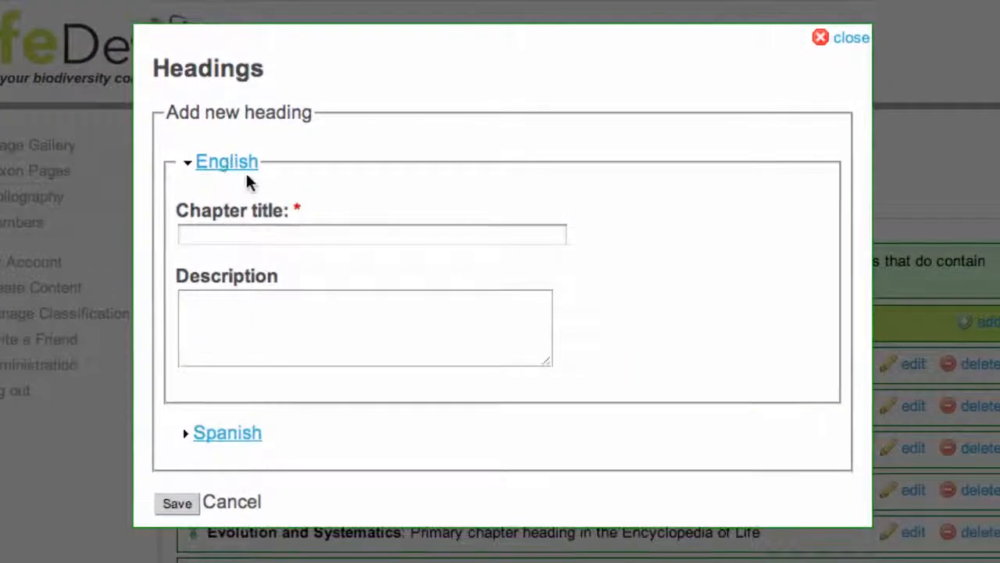
click(236, 233)
text(Mo)
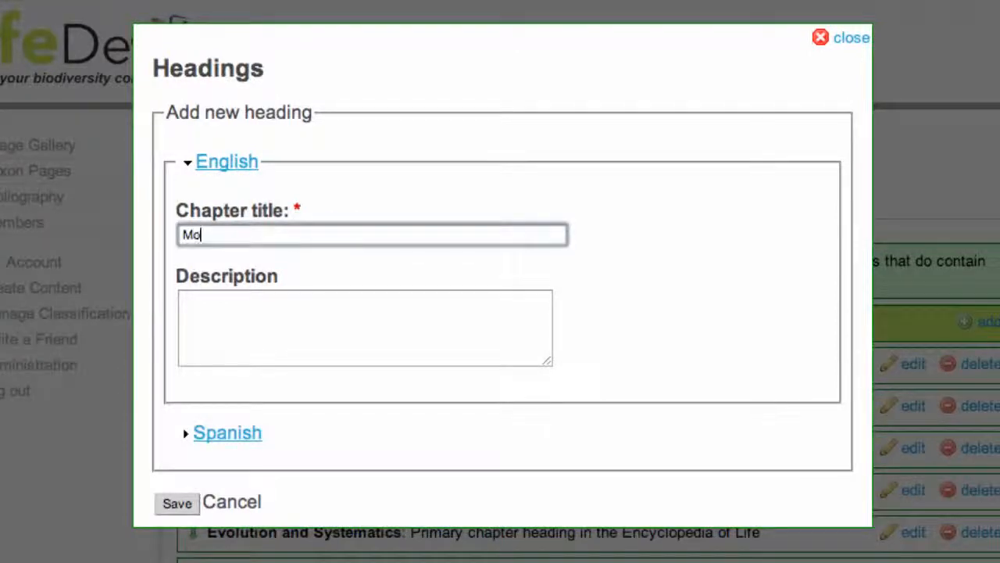
text(lecular B)
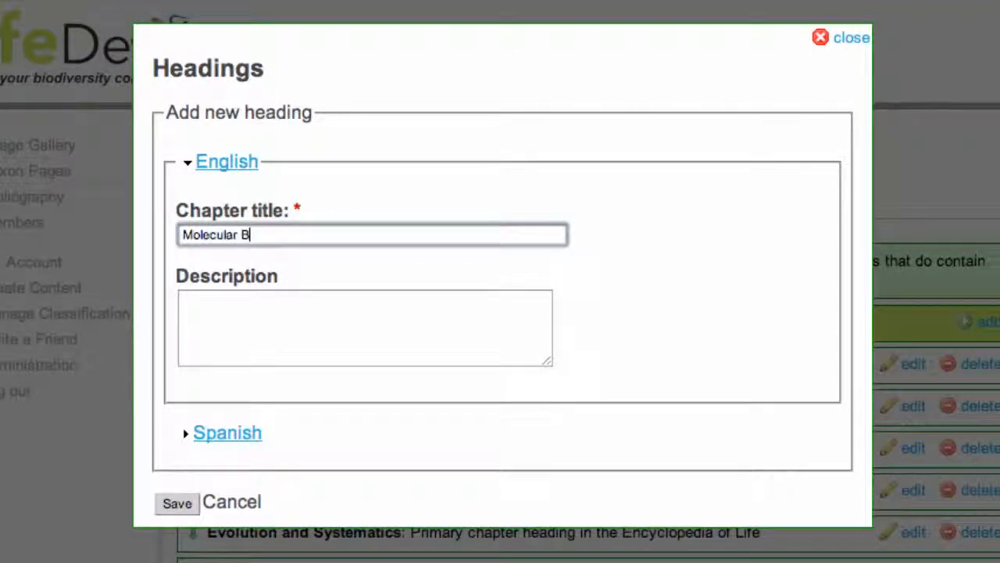
text(iology a)
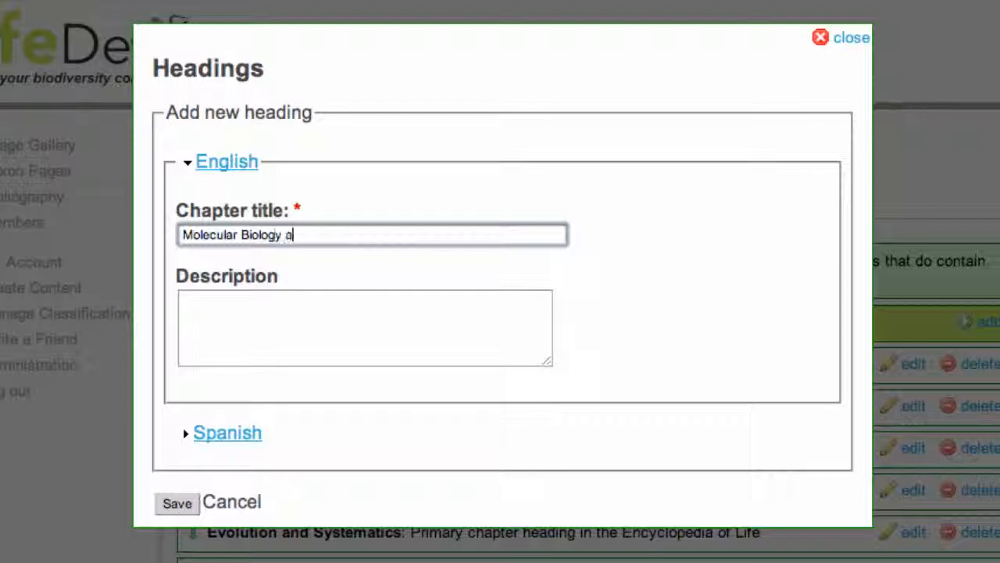
text(nd Genet)
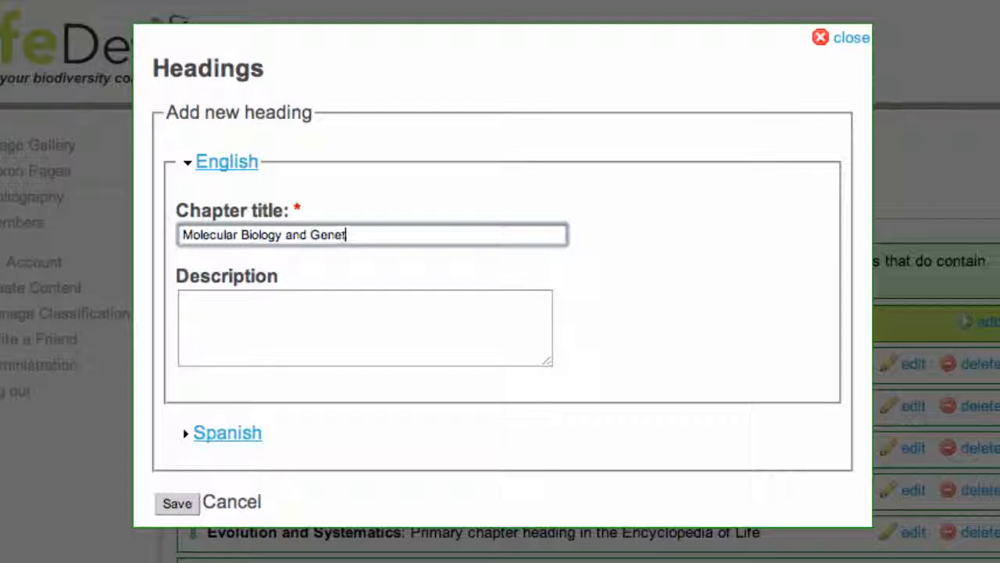
text(ics)
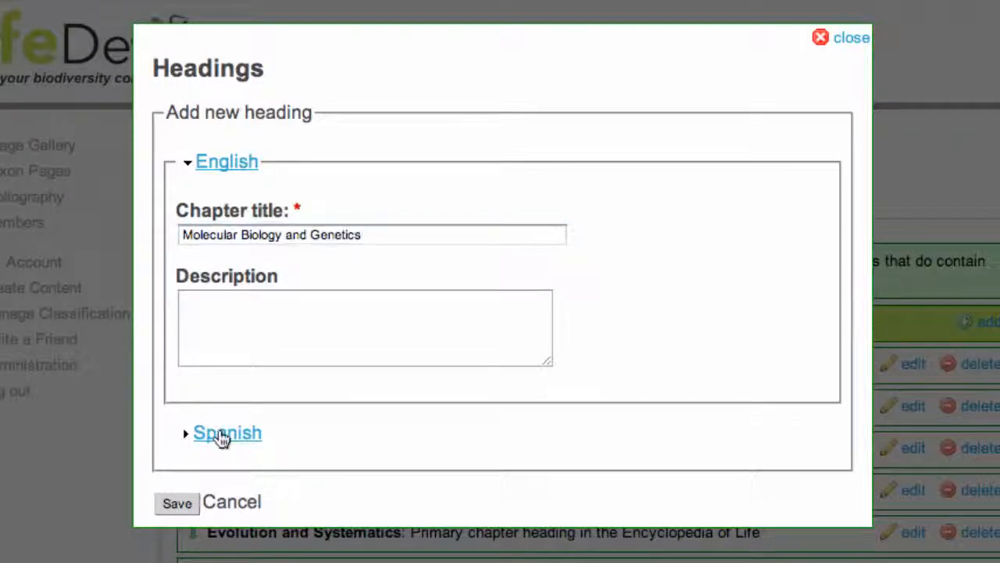
- Give the new heading the Spanish title "Biología Molecular y Genética" and save it
click(225, 434)
scroll(272, 438, down, 3)
click(268, 444)
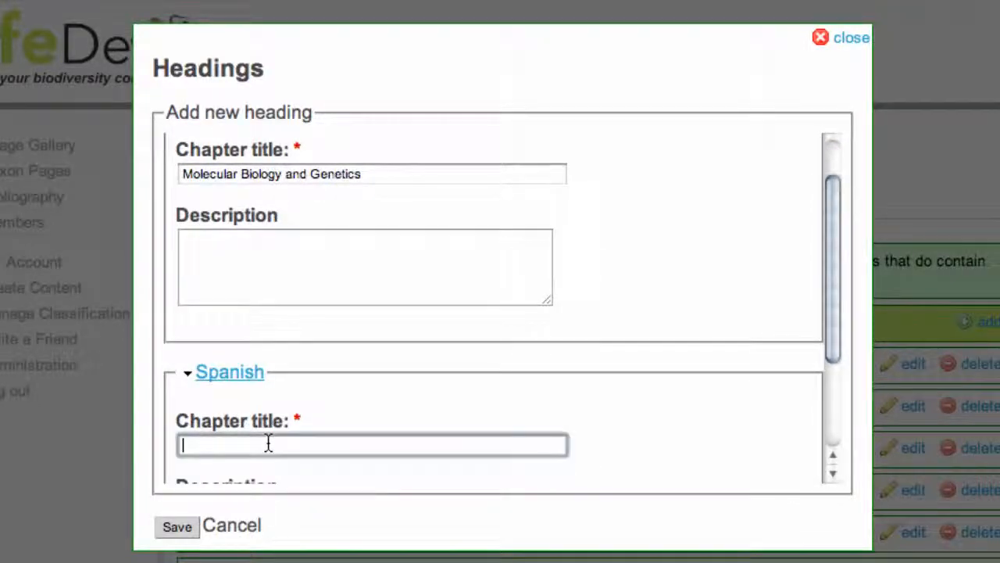
text(Biología Molecular y Genética)
scroll(413, 355, down, 6)
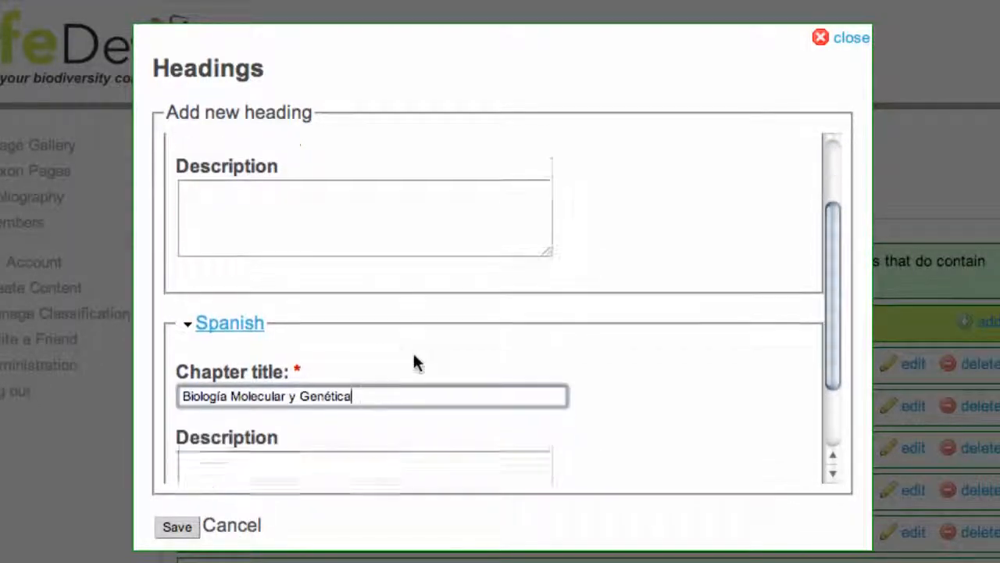
click(173, 535)
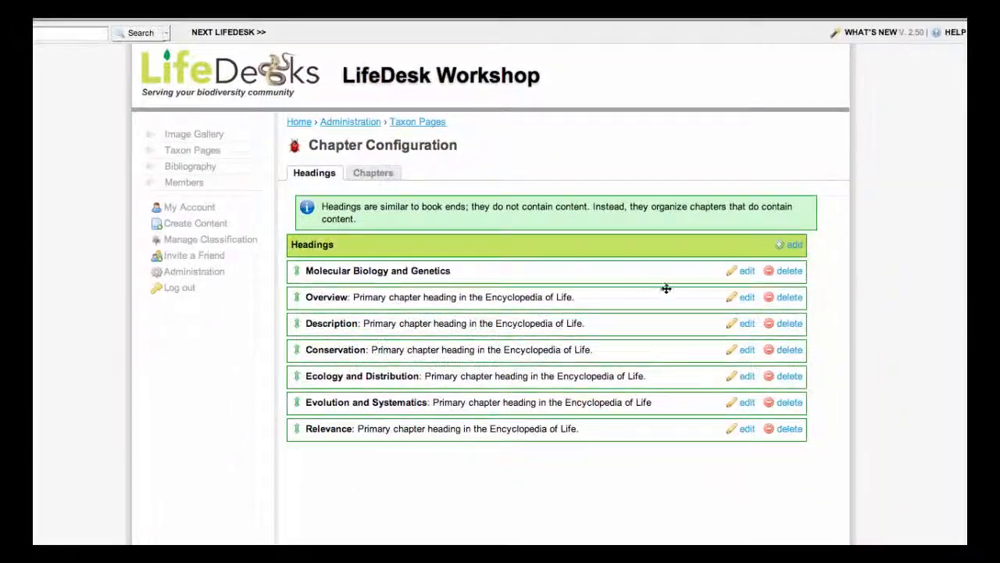
- Move the Molecular Biology and Genetics heading directly below Overview, and place the Genetics and Molecular Biology chapters under it, with Molecular Biology first
drag(691, 271, 690, 302)
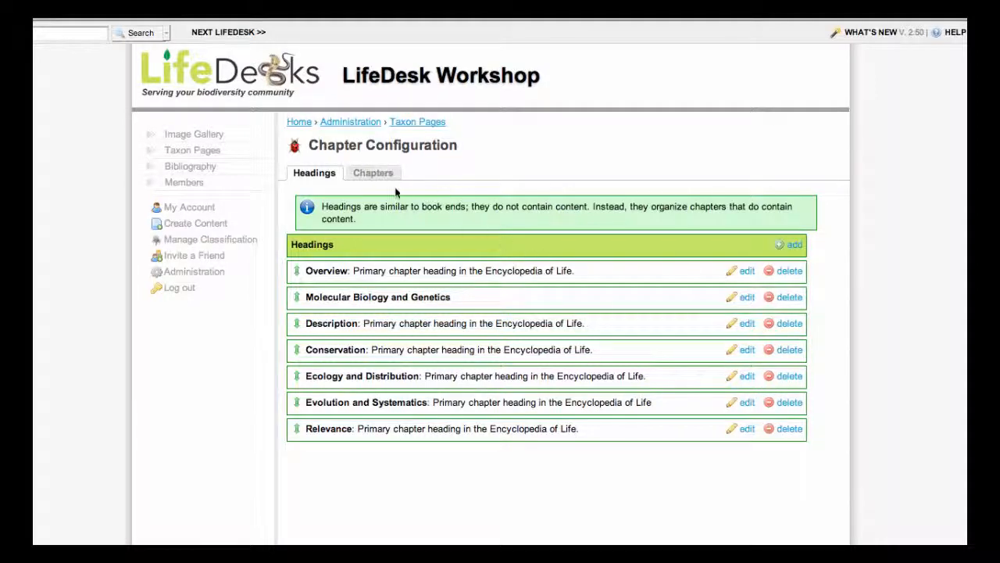
click(376, 173)
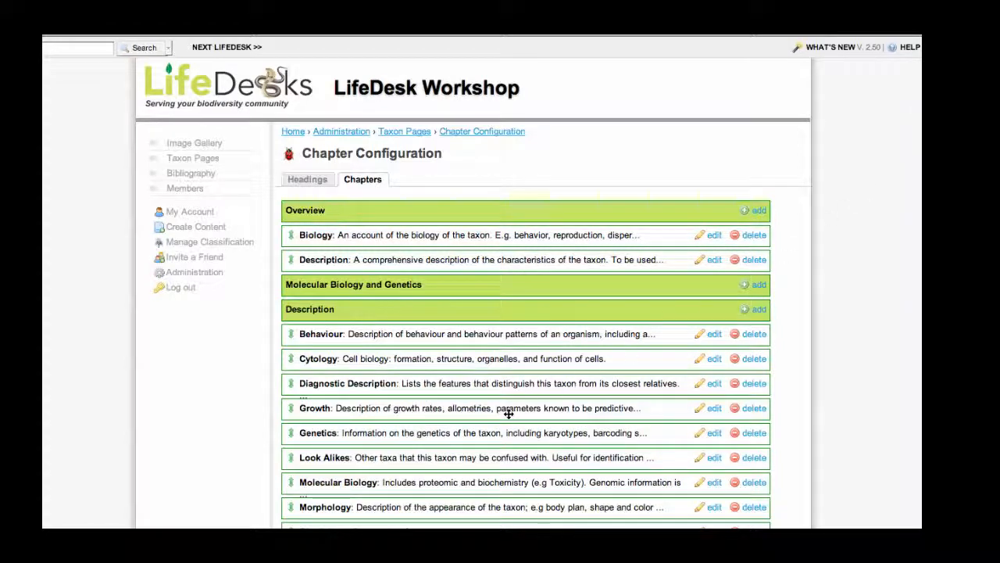
drag(353, 432, 353, 302)
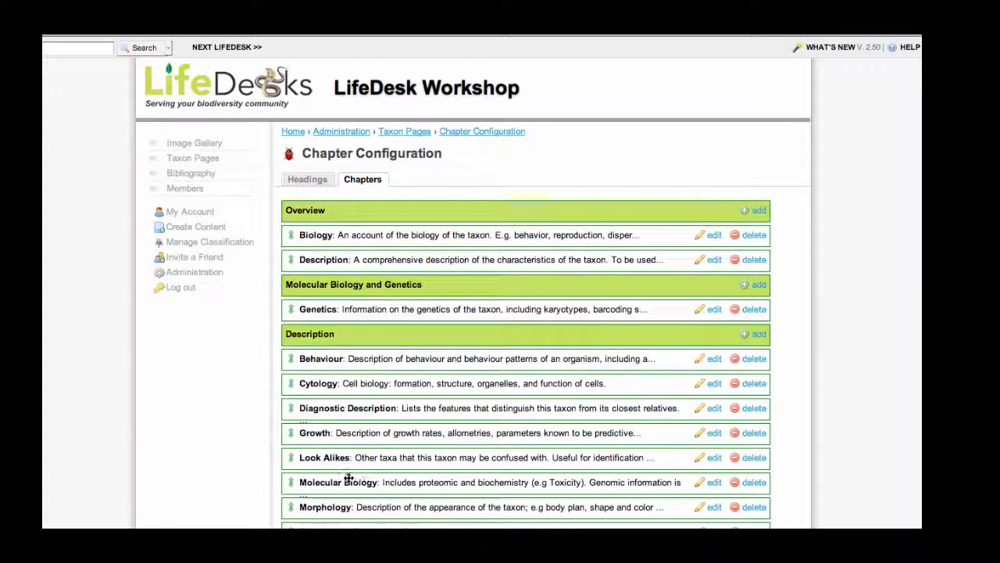
drag(357, 480, 328, 309)
- Start a new chapter under the Molecular Biology and Genetics heading with the English title "Genomics"
click(758, 284)
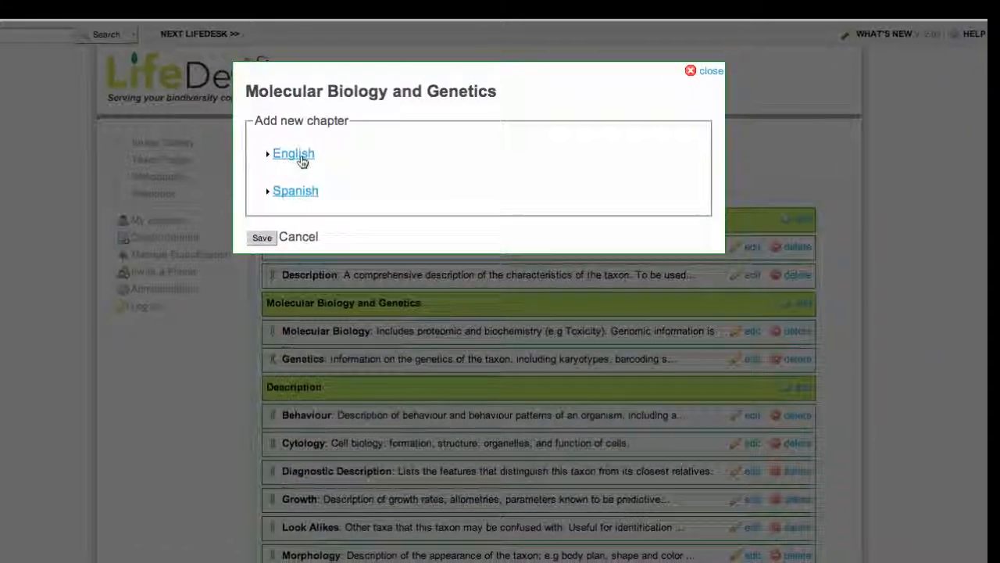
click(308, 152)
click(310, 208)
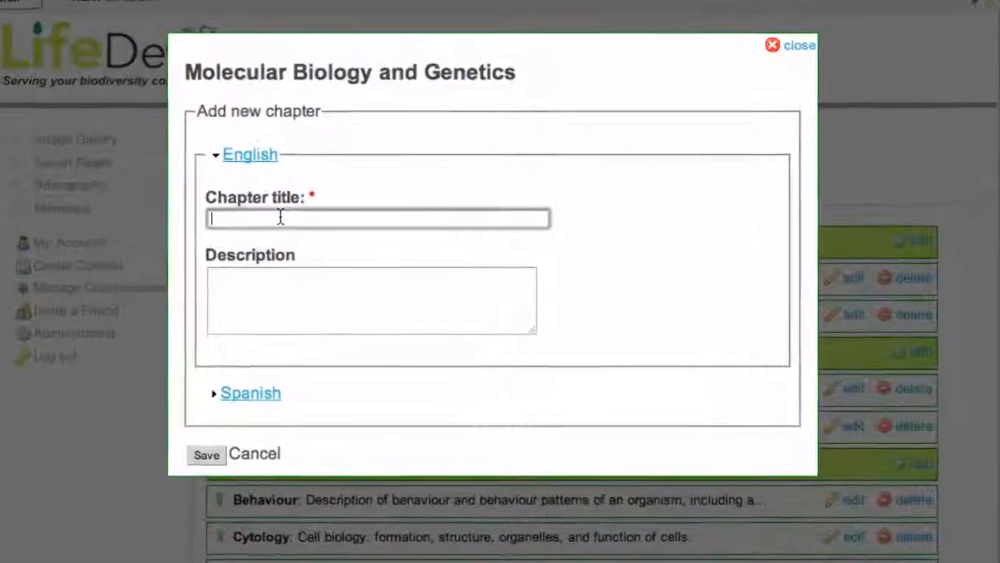
text(Genomics)
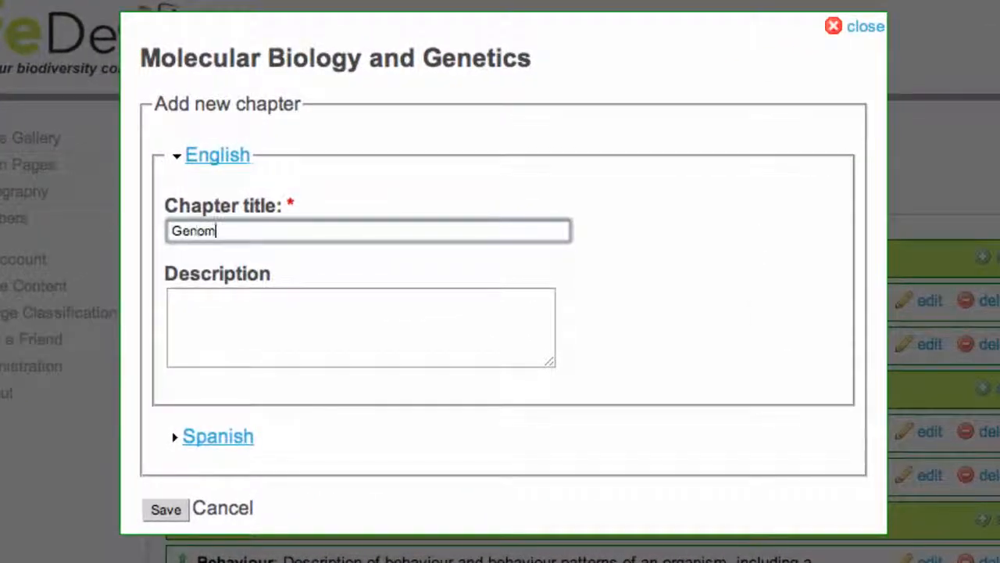
- Give the new Genomics chapter the Spanish title "Genómica" and save it
click(217, 437)
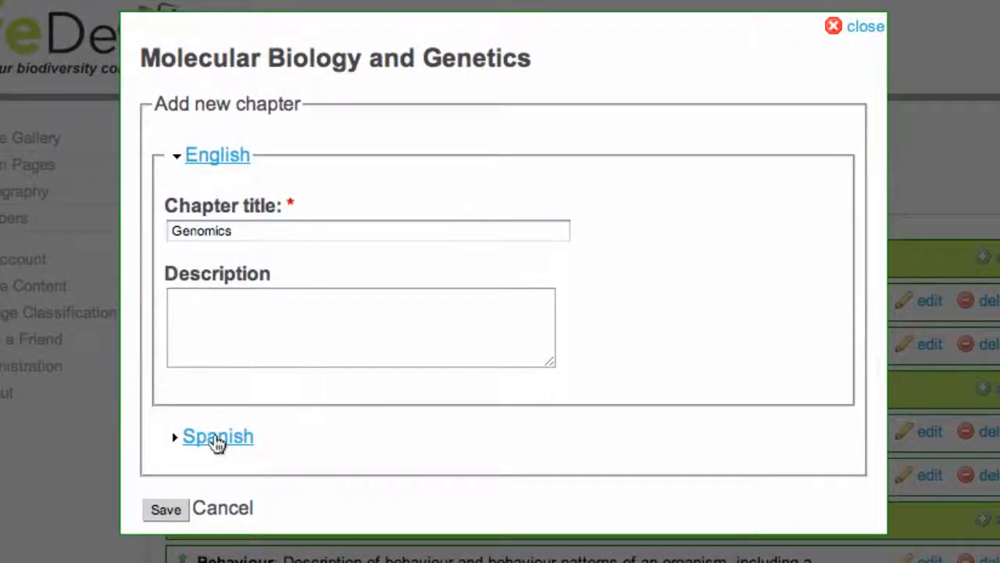
scroll(346, 402, down, 3)
click(342, 403)
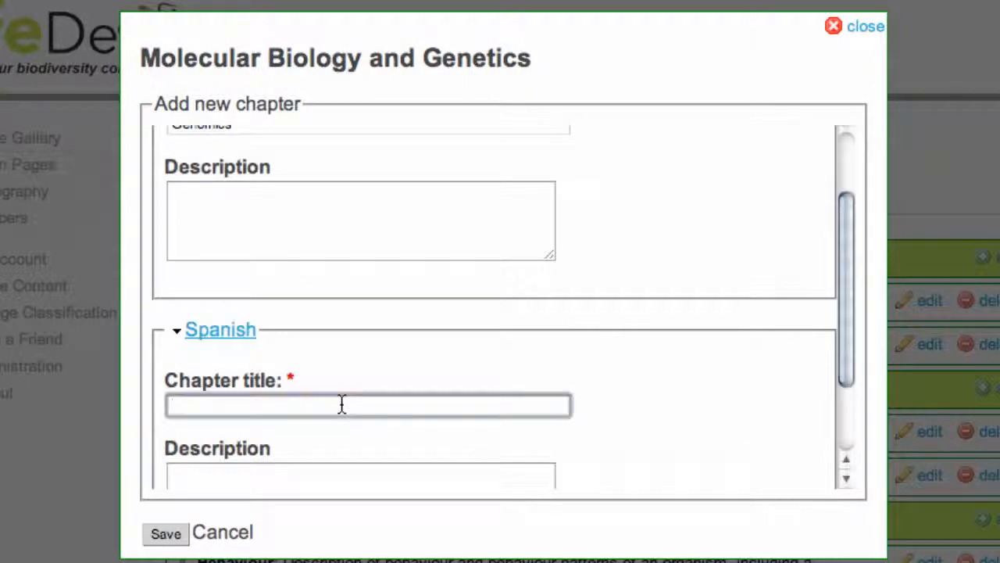
text(Genómica)
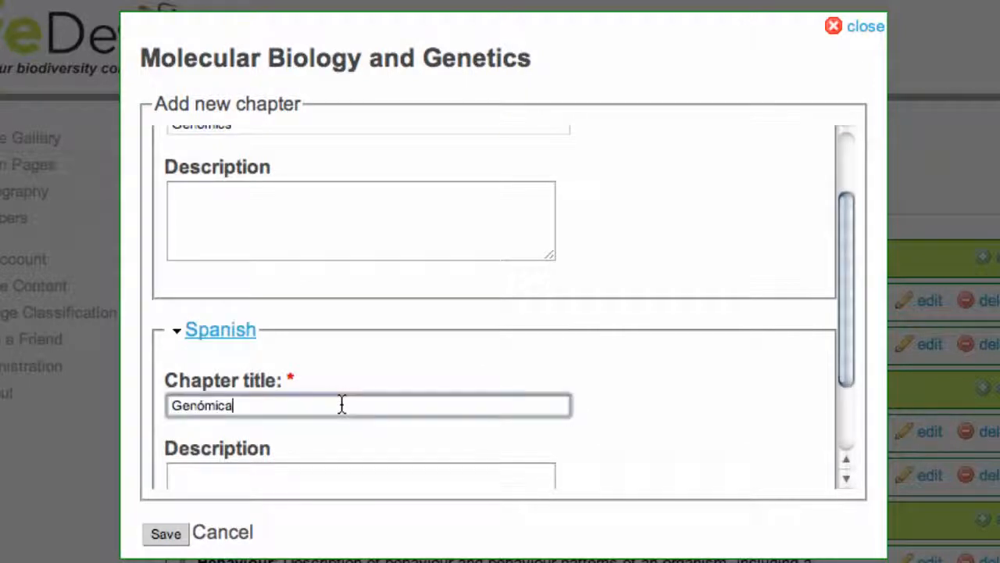
click(160, 536)
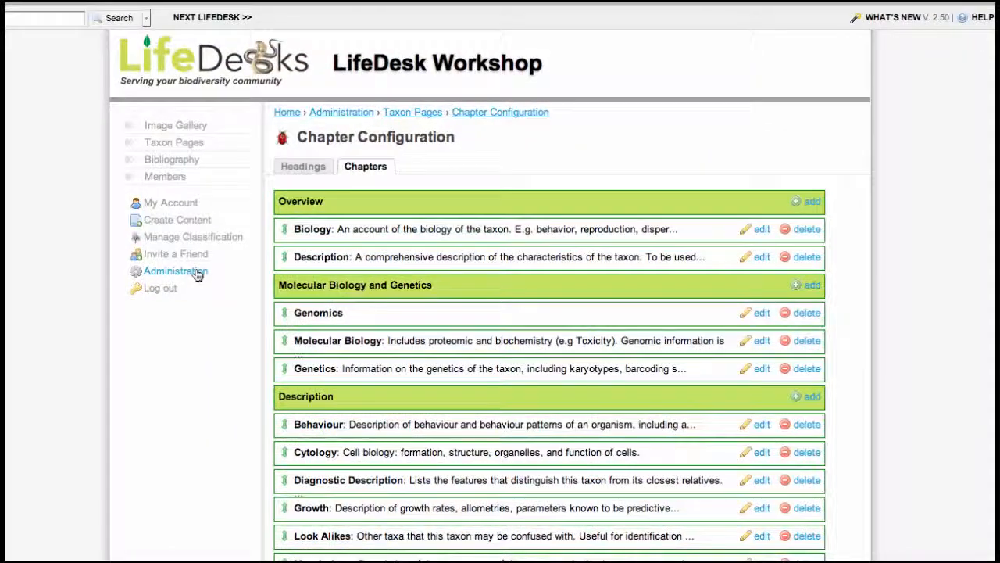
- In the EOL Partnership chapter mapping, map the Genomics chapter to the Species Profile Model chapter Molecular Biology
click(197, 274)
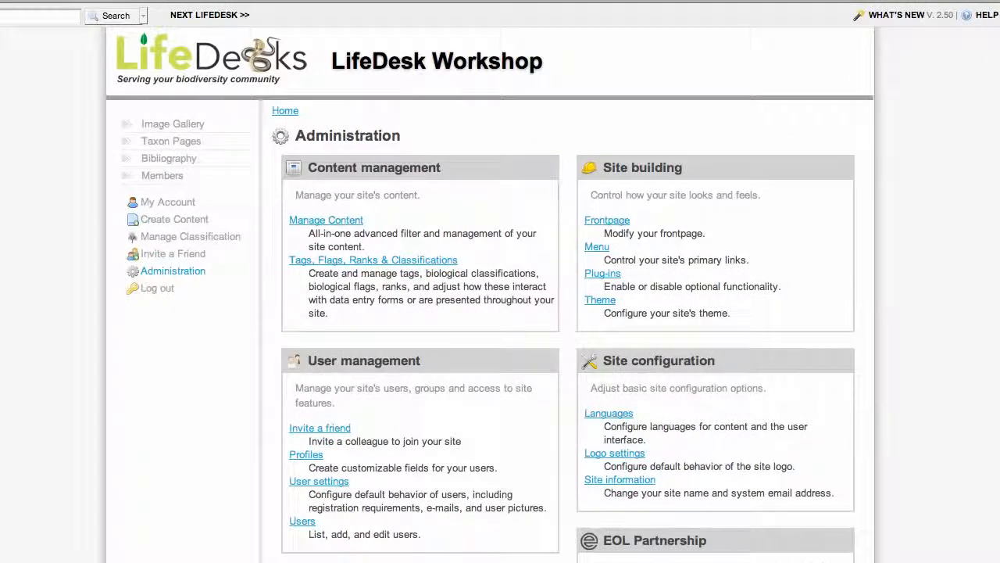
scroll(500, 297, down, 2)
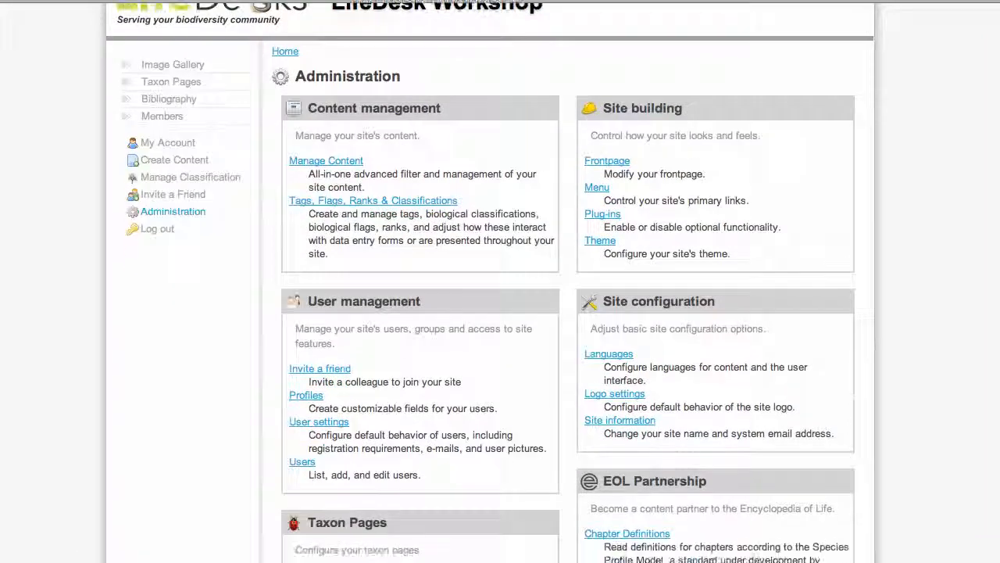
scroll(501, 297, down, 6)
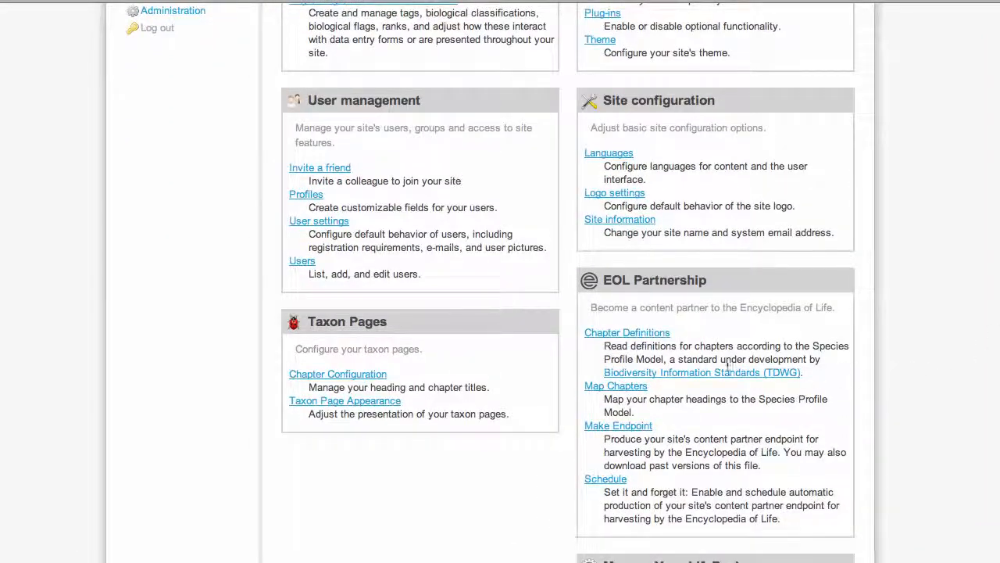
click(633, 386)
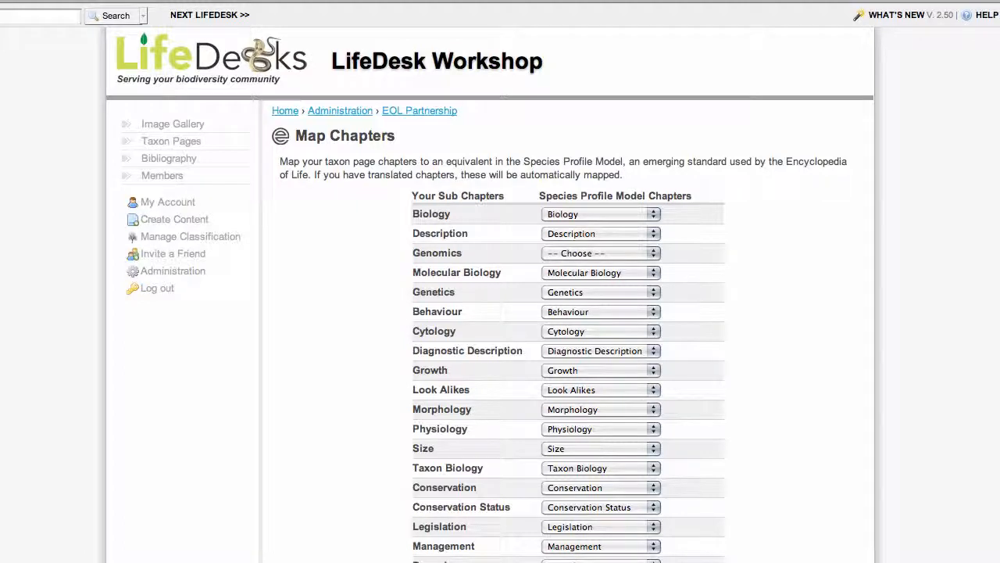
click(653, 253)
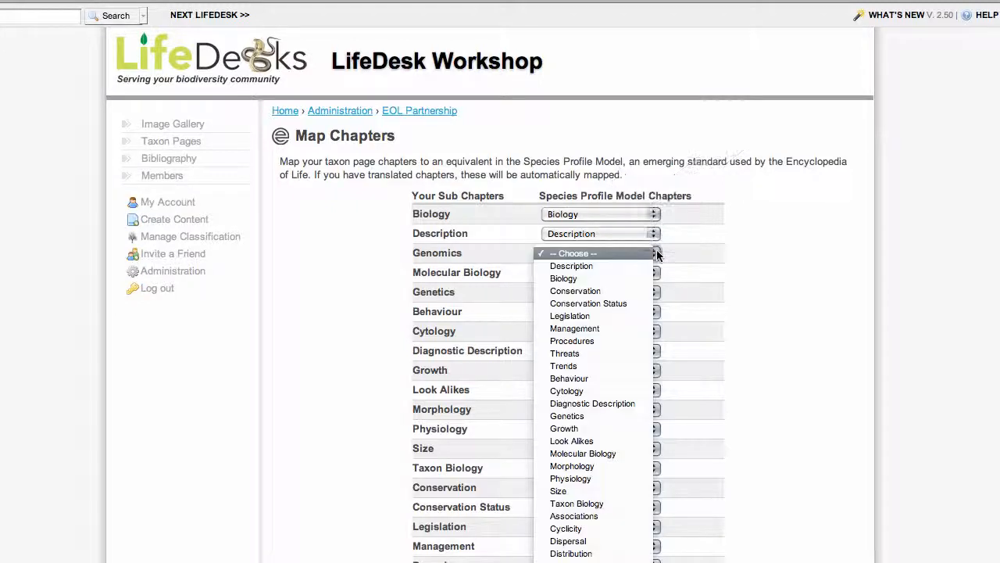
click(630, 454)
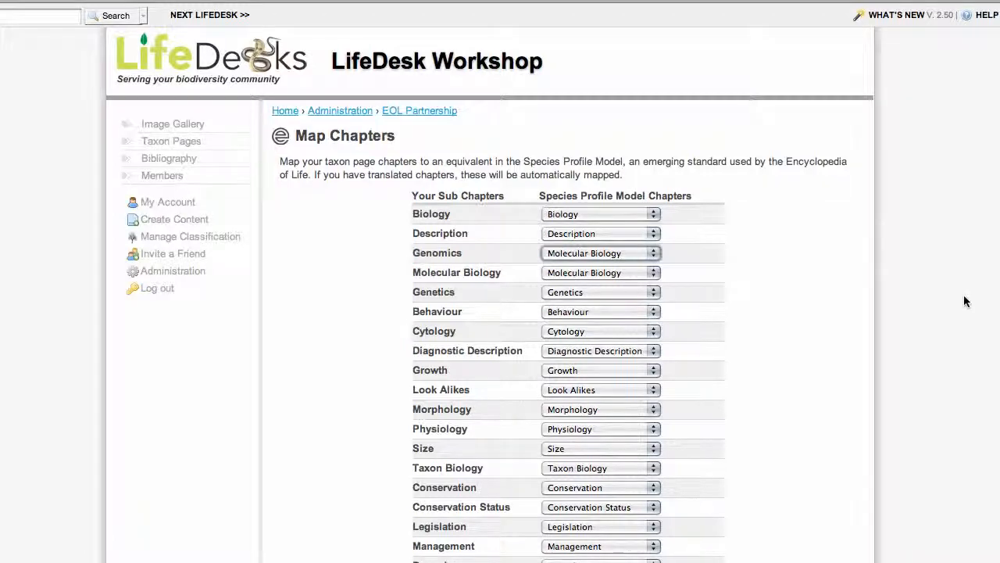
- Save the mapping of the LifeDesk's chapters to the Species Profile Model chapters
scroll(966, 302, down, 10)
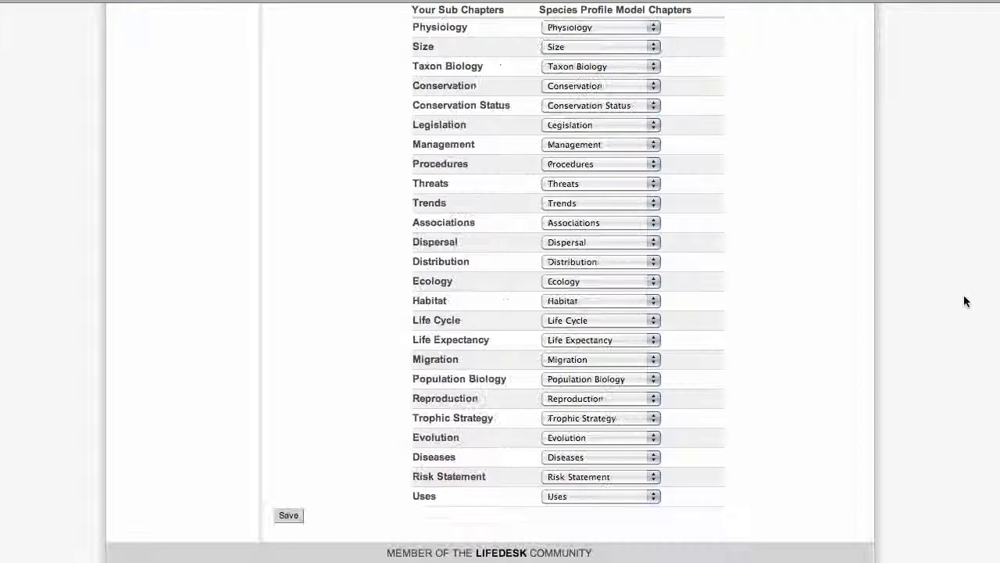
click(288, 515)
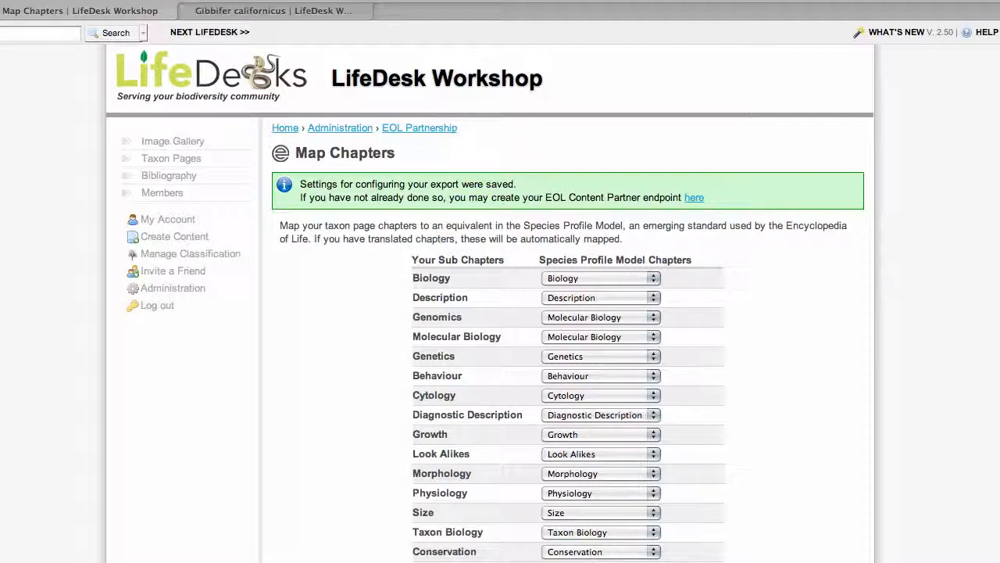
- In the Gibbifer californicus taxon page's edit form, expand the Molecular Biology and Genetics heading and its Genomics chapter to examine the chapter's fields
click(209, 12)
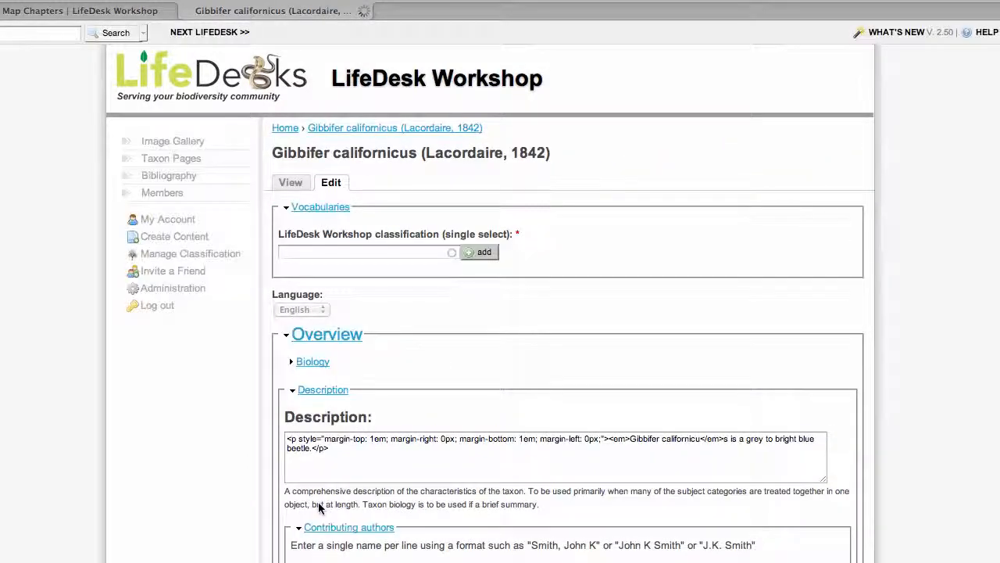
scroll(618, 274, down, 5)
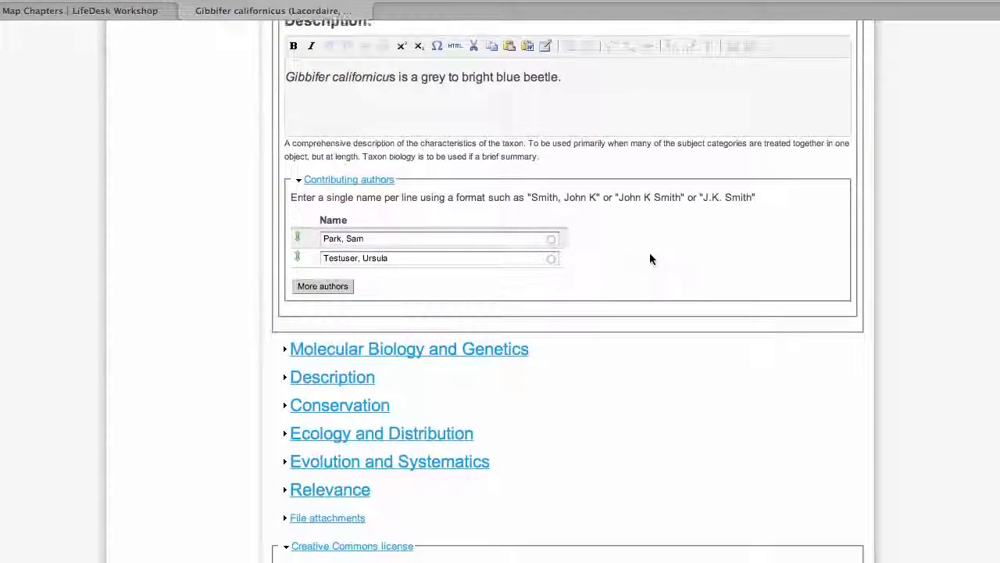
click(492, 348)
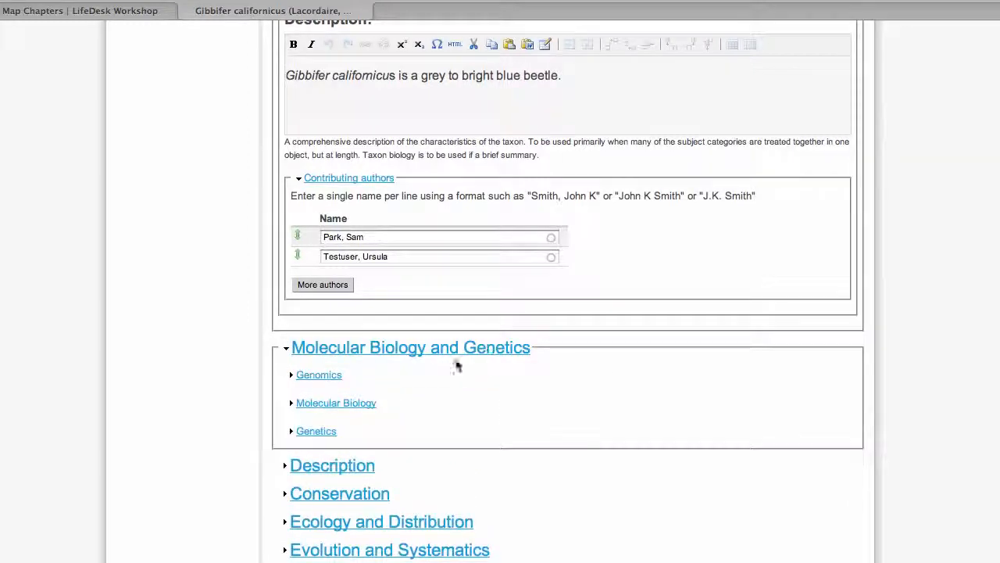
click(338, 378)
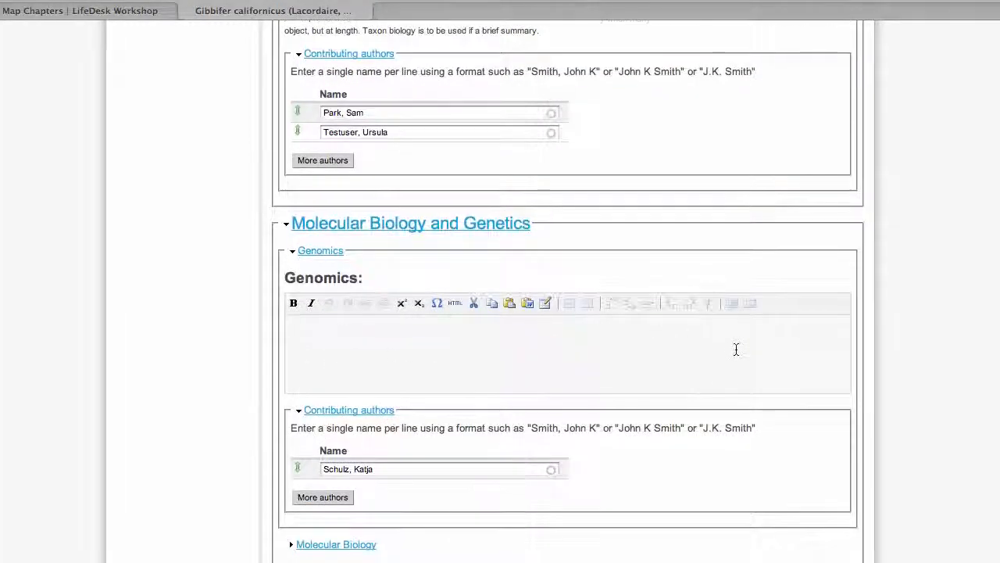
scroll(734, 345, down, 2)
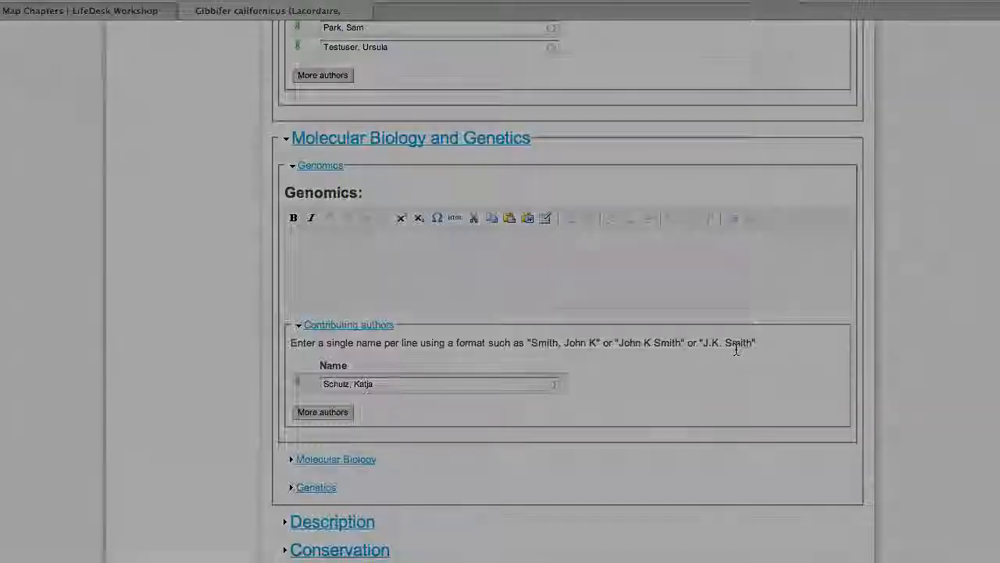